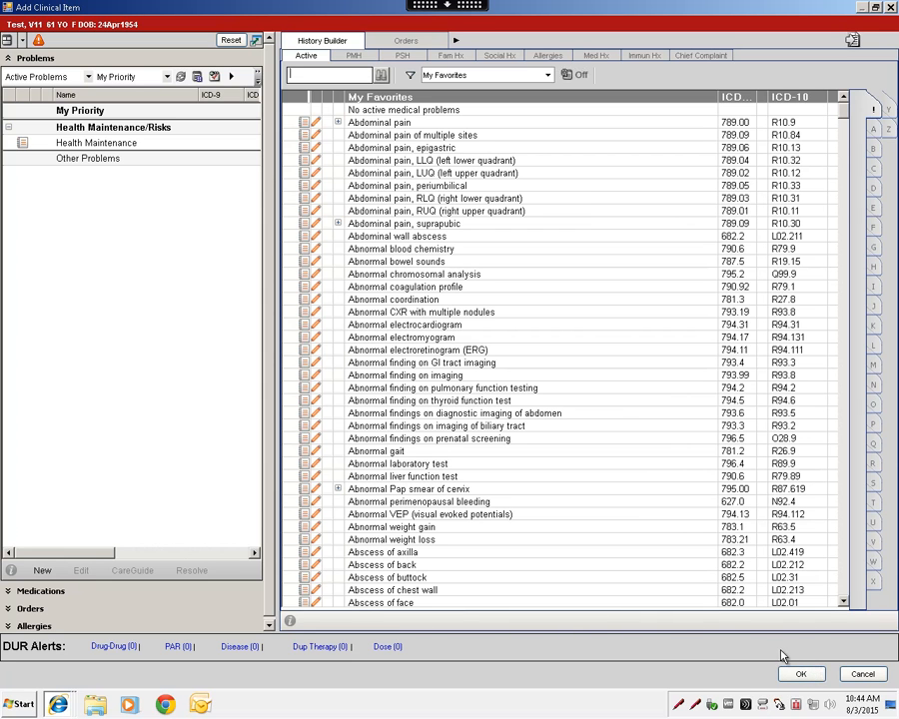
Shrink the Add Clinical Item window to its smaller size and maximize it again
{"action": "left_click", "coordinate": [875, 7]}
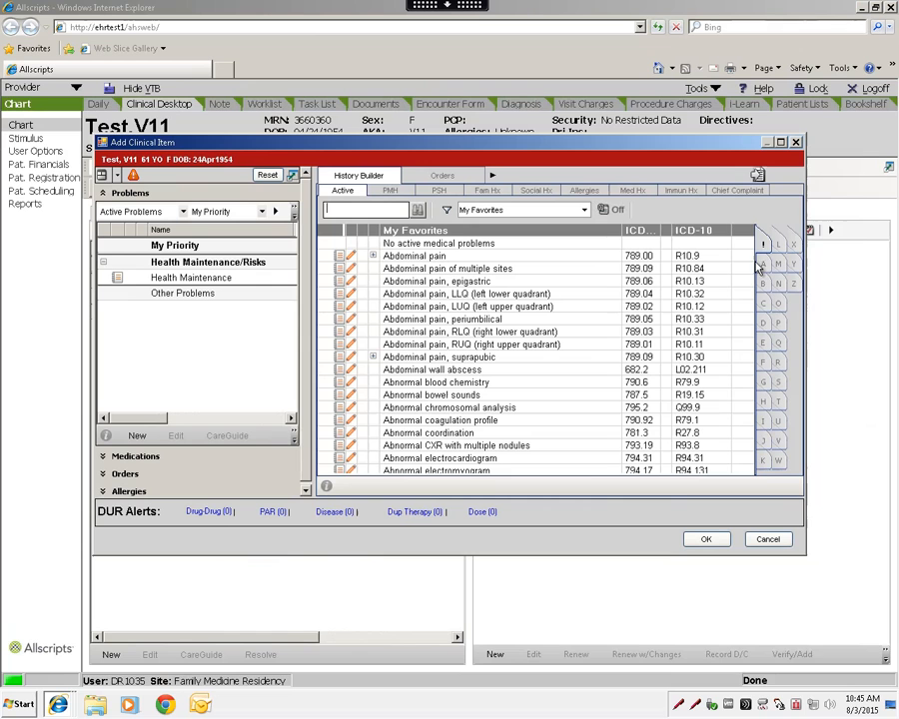
{"action": "left_click", "coordinate": [781, 143]}
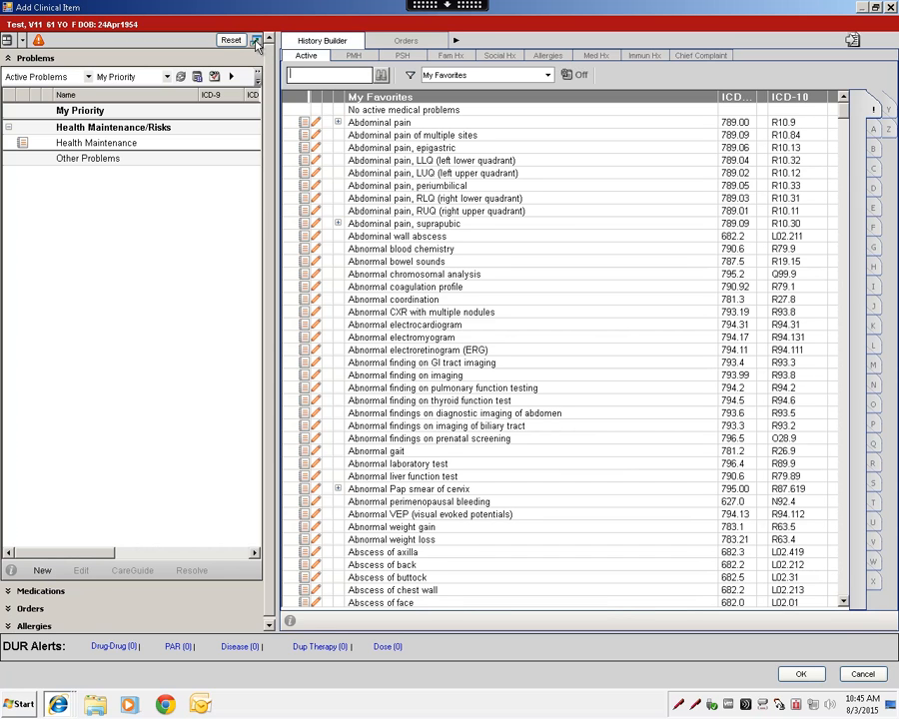
{"action": "left_click", "coordinate": [8, 58]}
{"action": "left_click", "coordinate": [8, 58]}
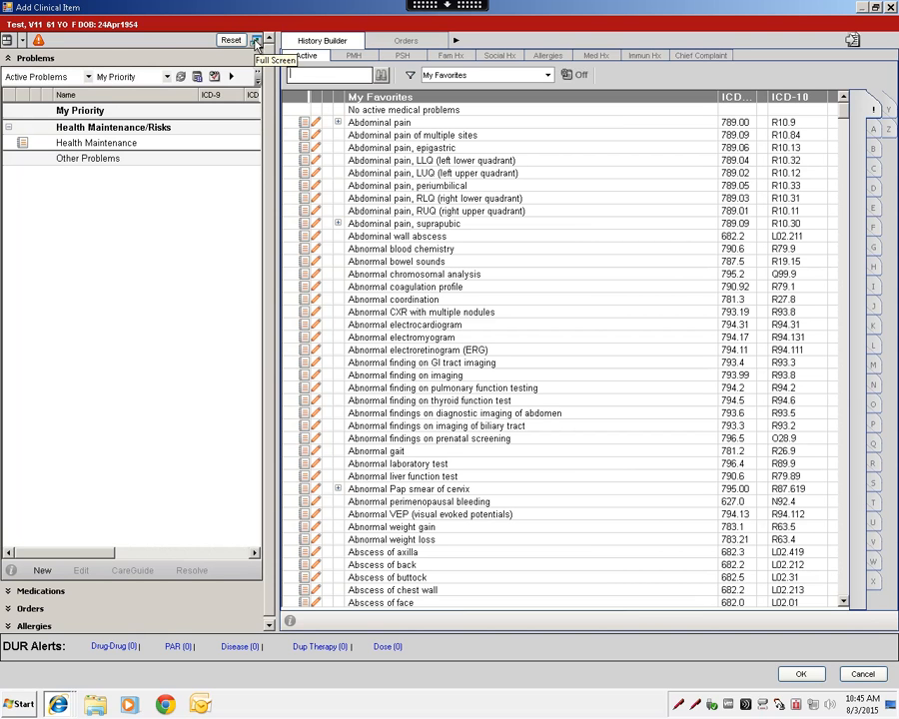
Switch the patient's clinical lists to the full-screen view and look through Medications, Orders, Allergies and Problems one at a time
{"action": "left_click", "coordinate": [257, 42]}
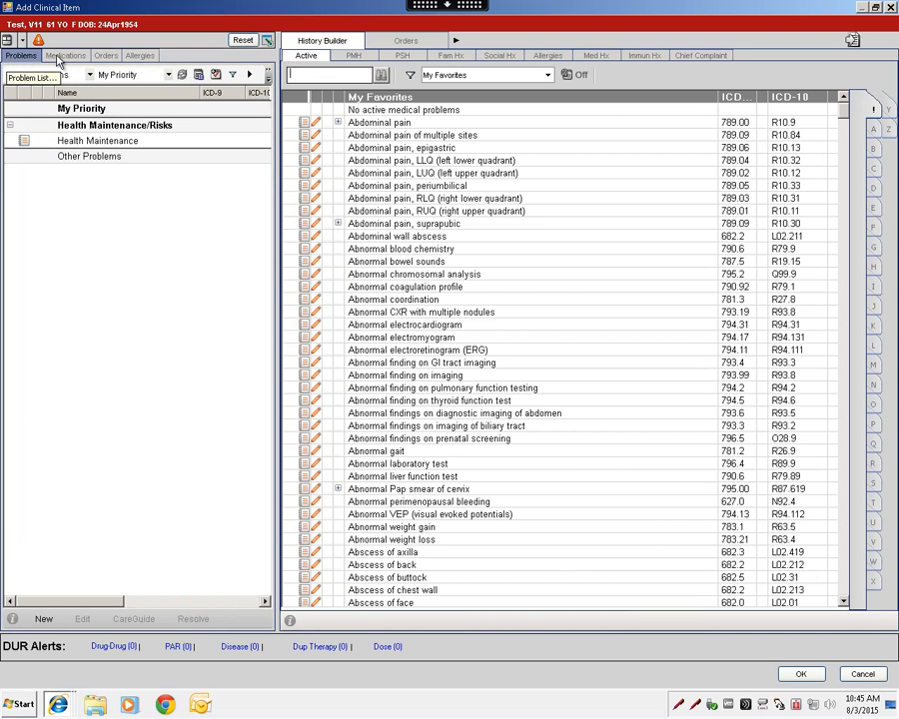
{"action": "left_click", "coordinate": [60, 56]}
{"action": "left_click", "coordinate": [105, 55]}
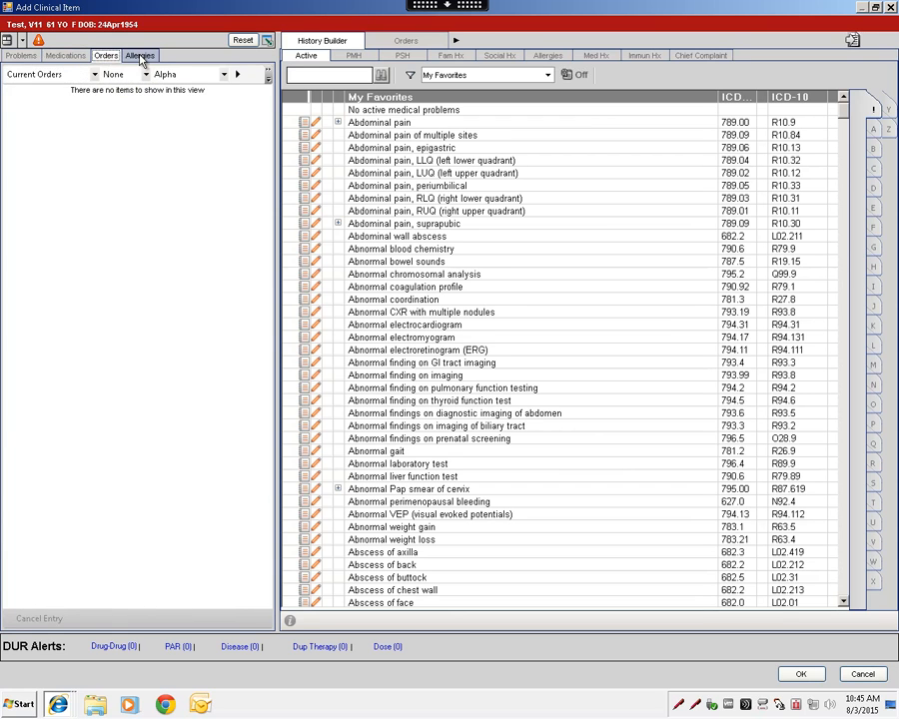
{"action": "left_click", "coordinate": [141, 55]}
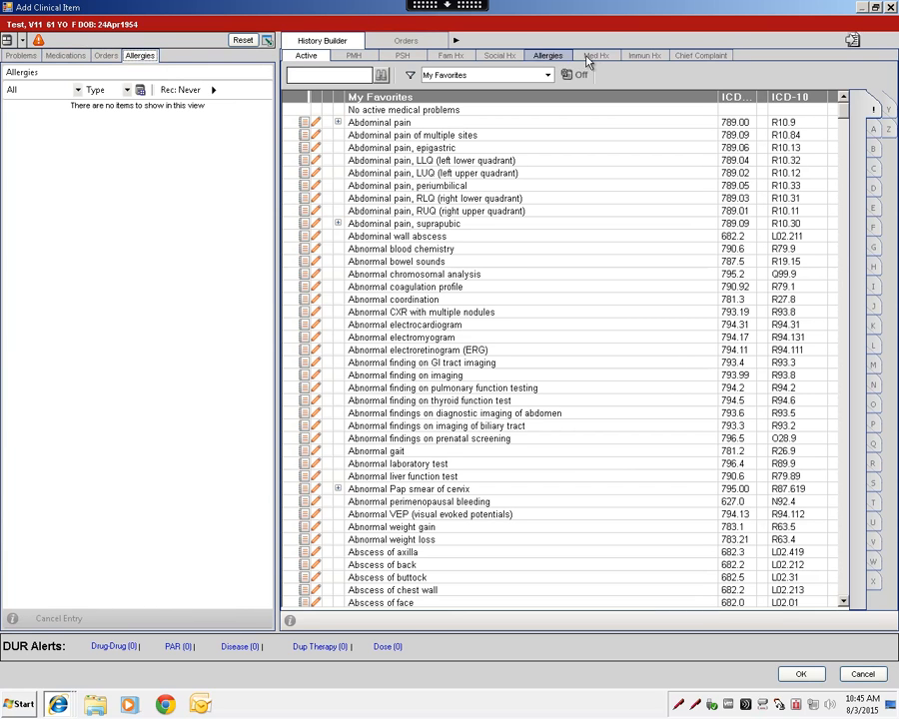
{"action": "left_click", "coordinate": [18, 56]}
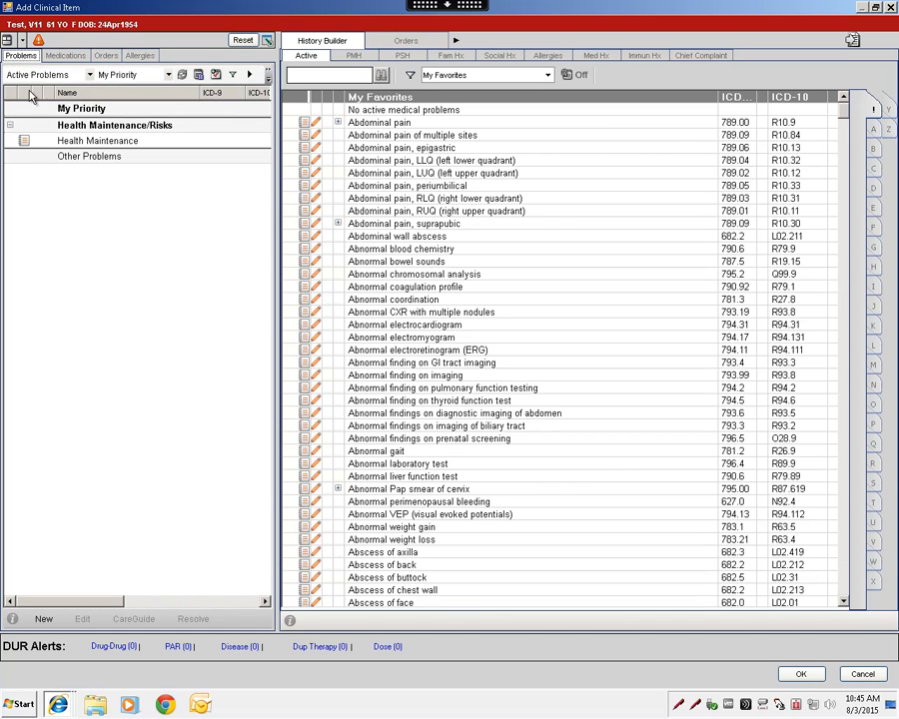
{"action": "left_click", "coordinate": [55, 58]}
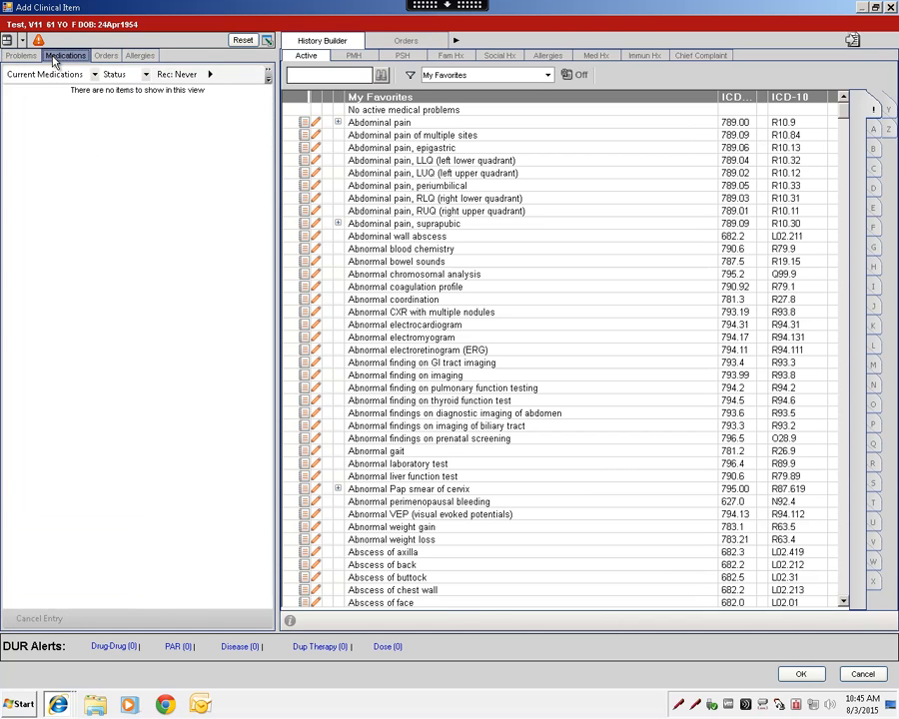
{"action": "left_click", "coordinate": [19, 58]}
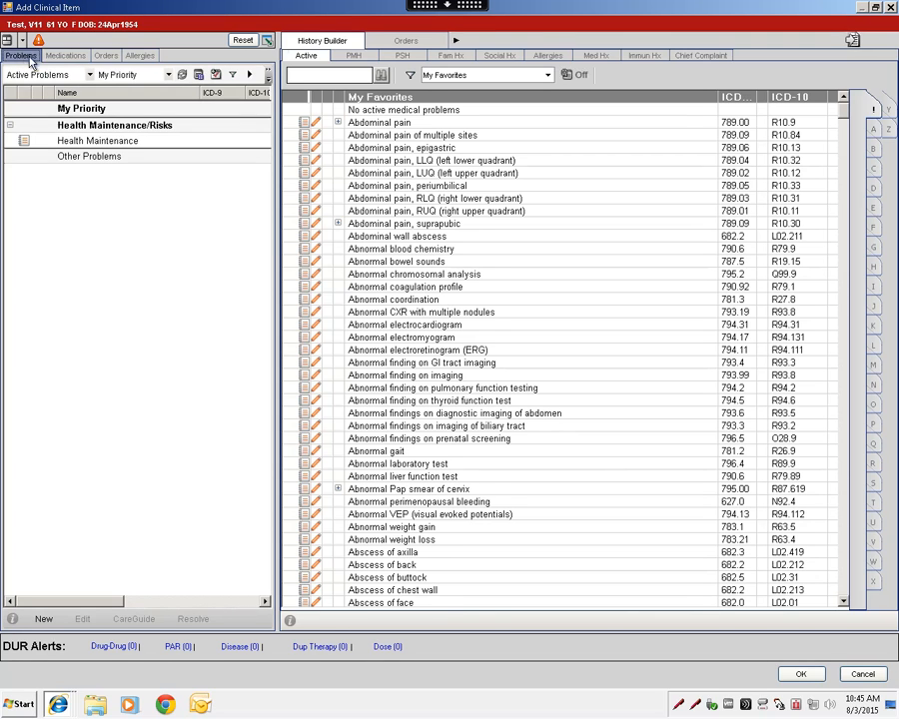
Return the clinical lists to the stacked view and expand the Medications and Orders sections below Problems
{"action": "left_click", "coordinate": [269, 41]}
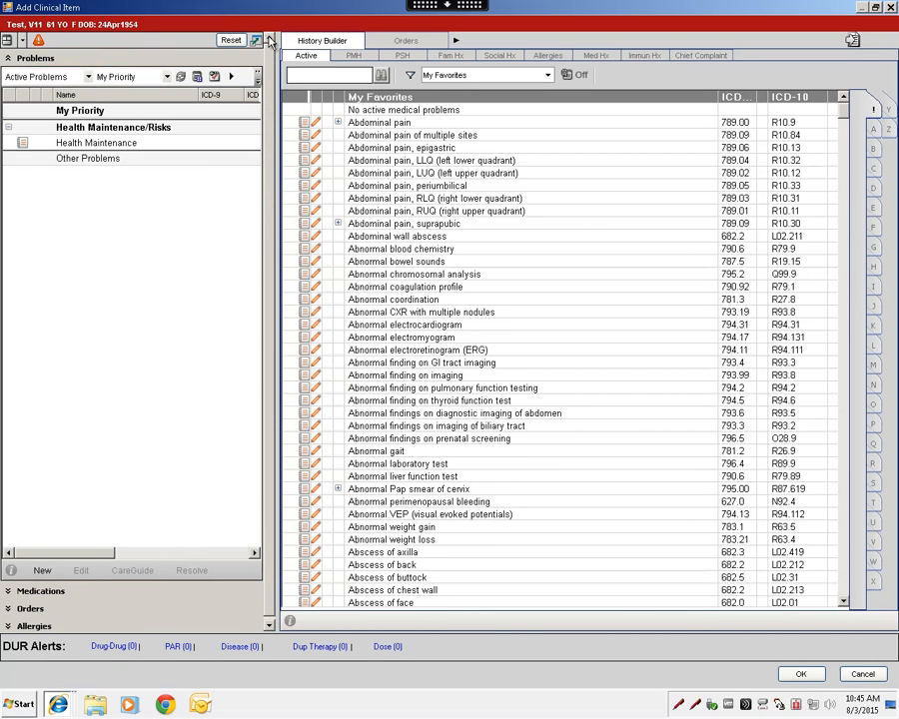
{"action": "left_click", "coordinate": [7, 592]}
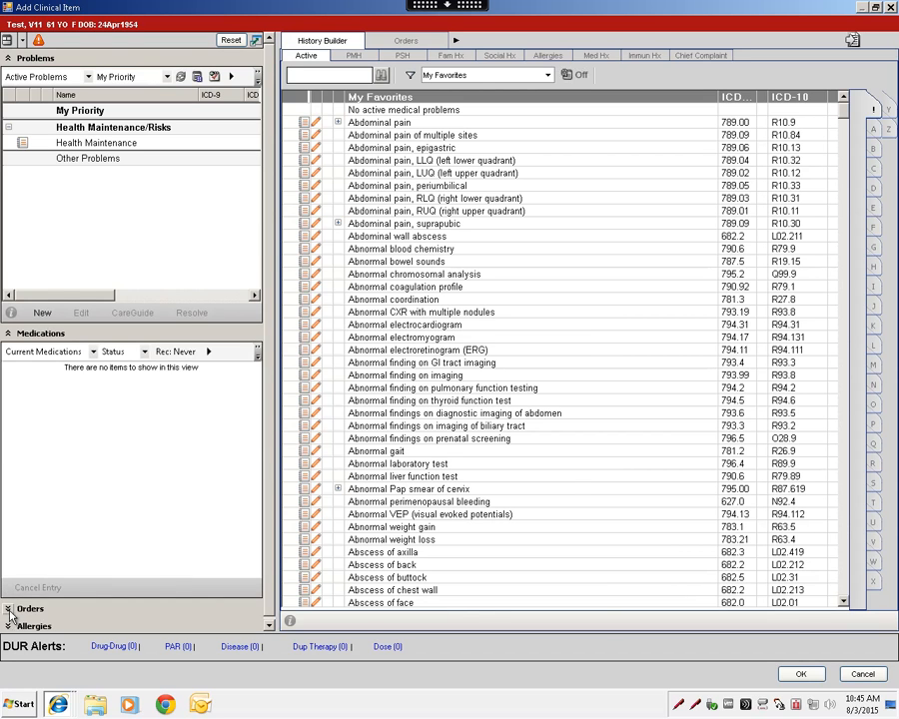
{"action": "left_click", "coordinate": [8, 609]}
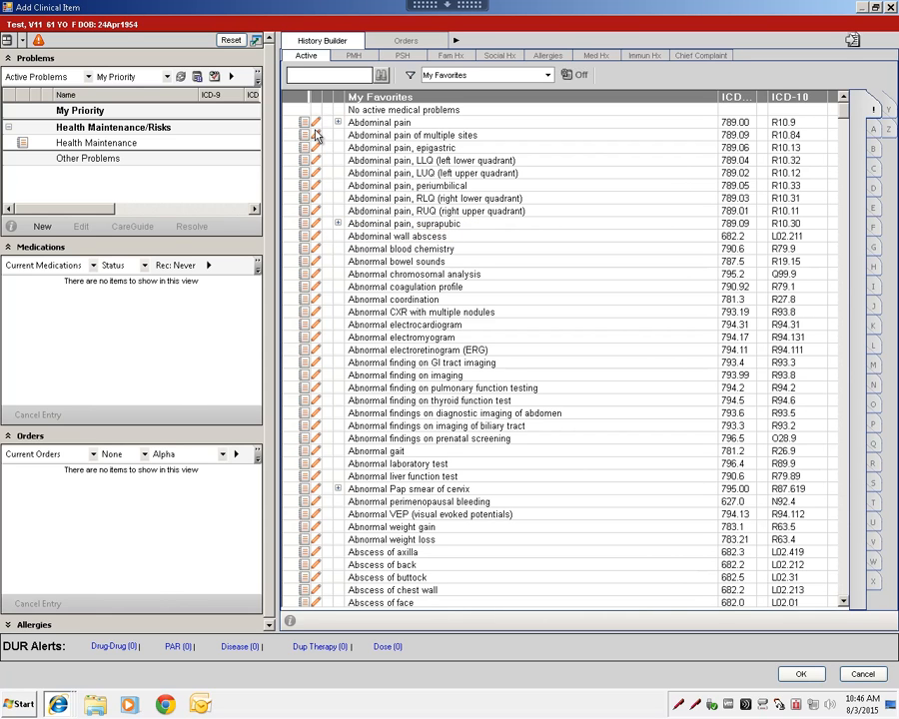
Turn off the One Click Edit detail for the list of favorite problems
{"action": "left_click", "coordinate": [409, 76]}
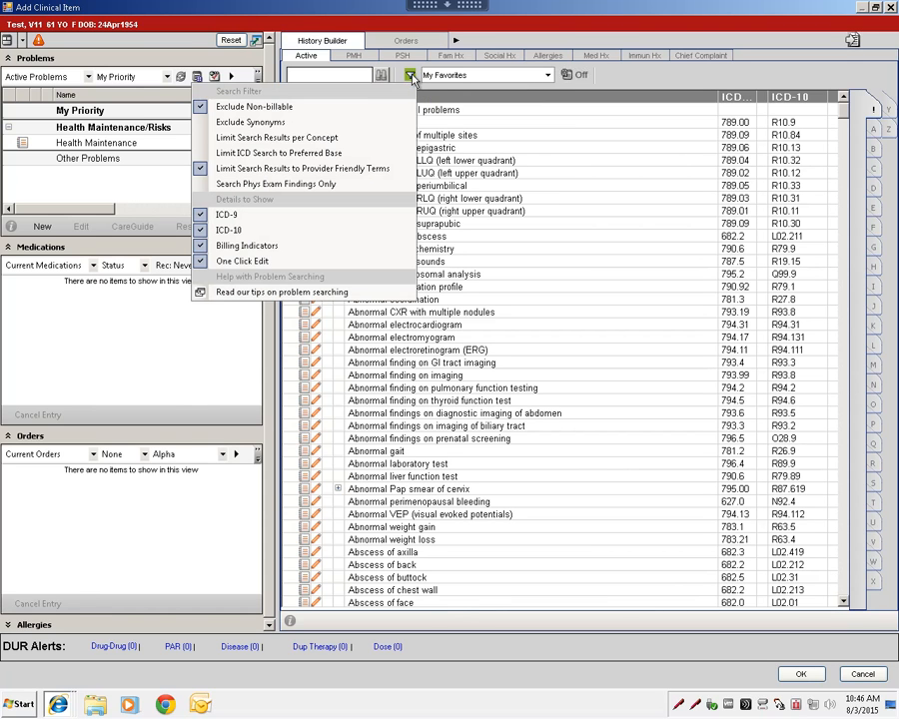
{"action": "left_click", "coordinate": [253, 264]}
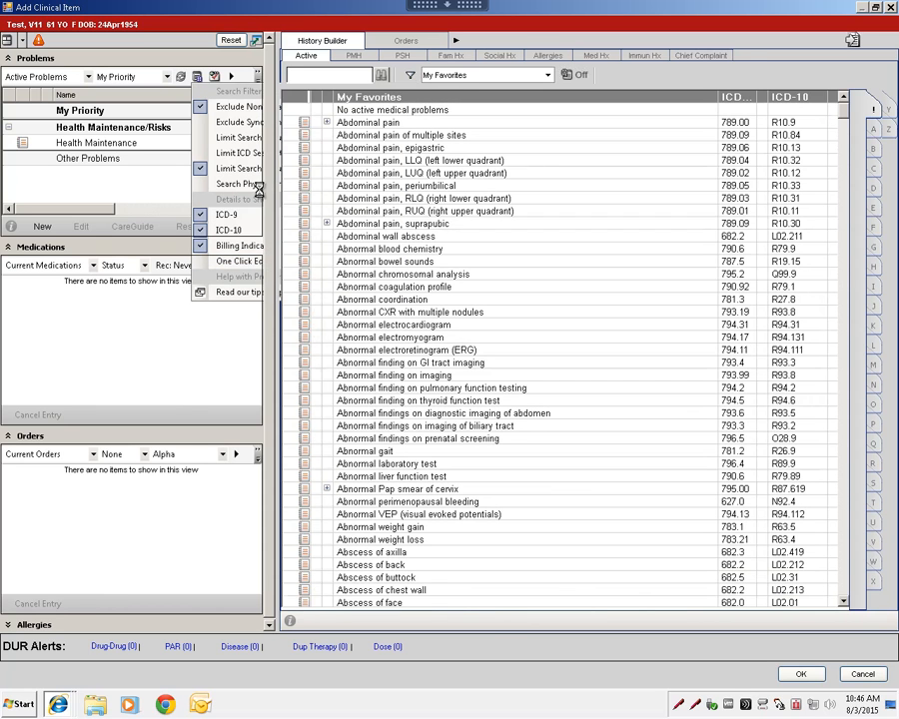
{"action": "left_click", "coordinate": [324, 223]}
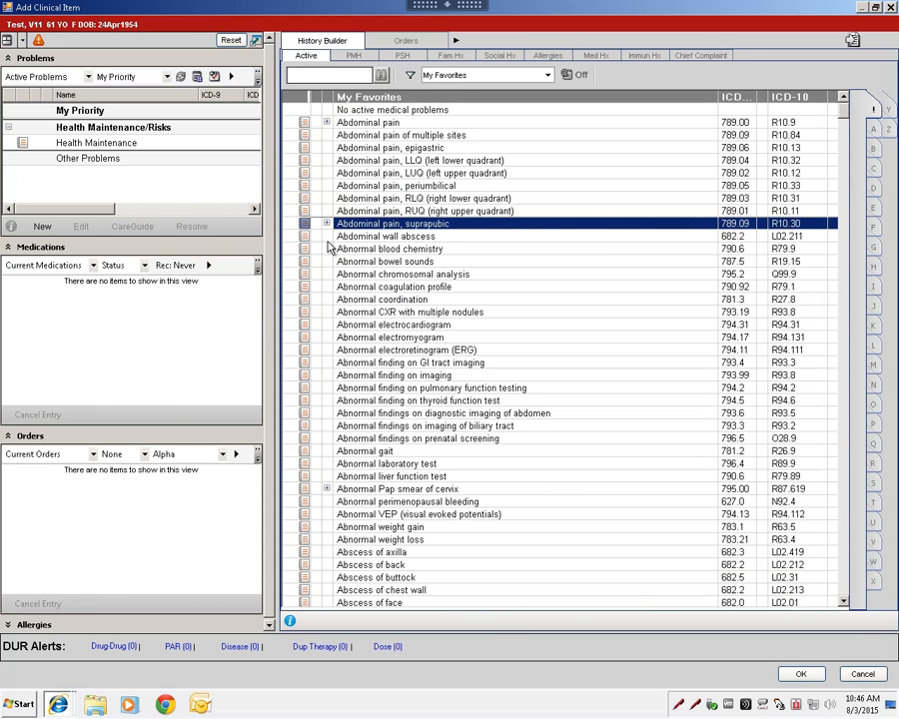
Turn the One Click Edit detail back on for the favorite problems
{"action": "left_click", "coordinate": [409, 75]}
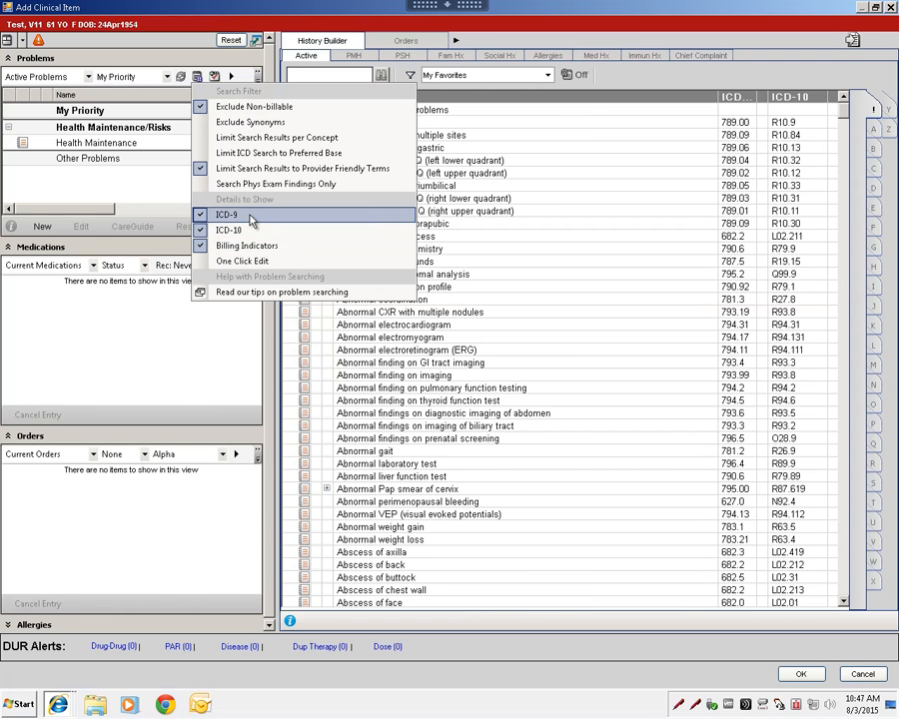
{"action": "left_click", "coordinate": [262, 262]}
{"action": "left_click", "coordinate": [487, 227]}
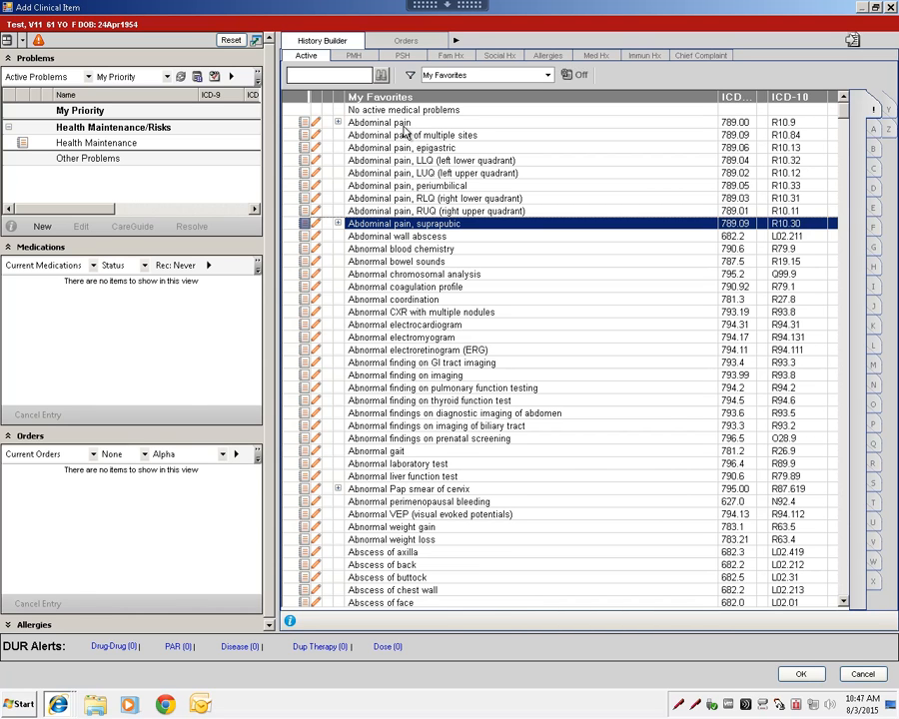
Search the favorite problems for "abdom" and open the clinical qualifiers for Abdominal pain
{"action": "left_click", "coordinate": [346, 80]}
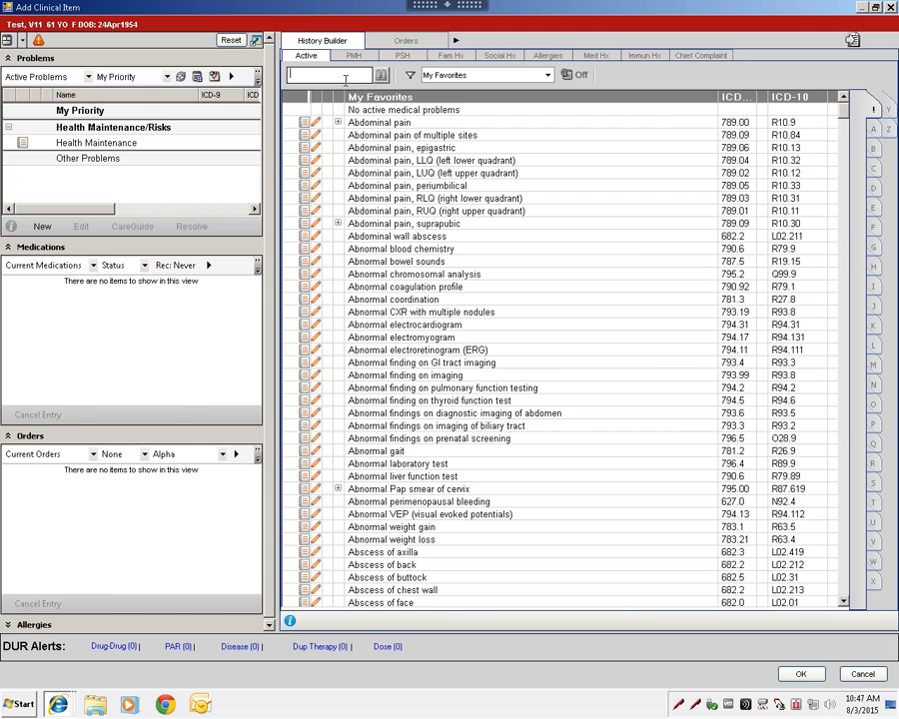
{"action": "type", "text": "abdom"}
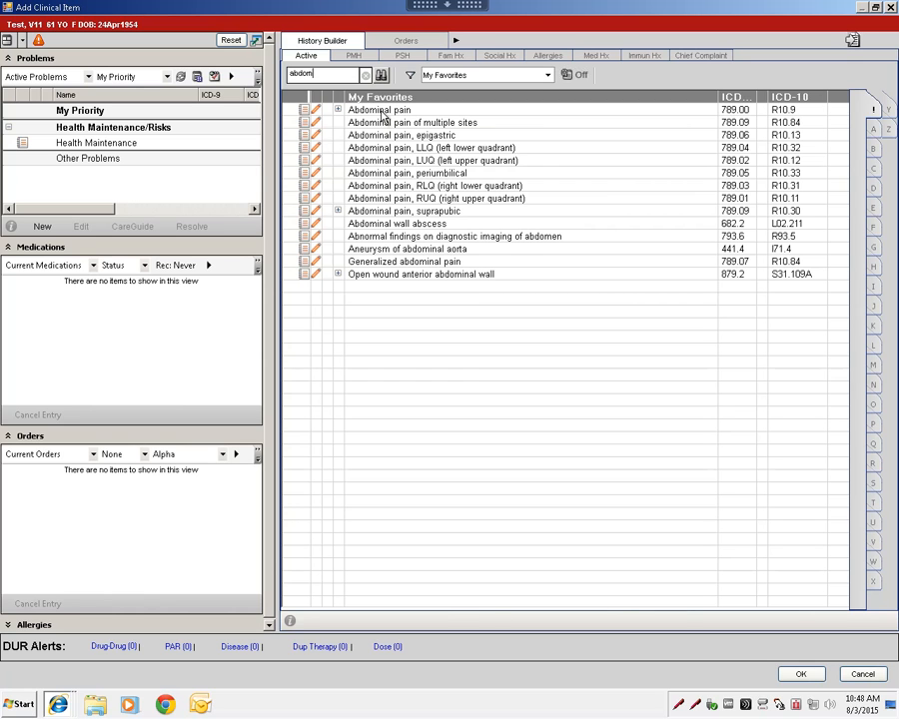
{"action": "left_click", "coordinate": [307, 115]}
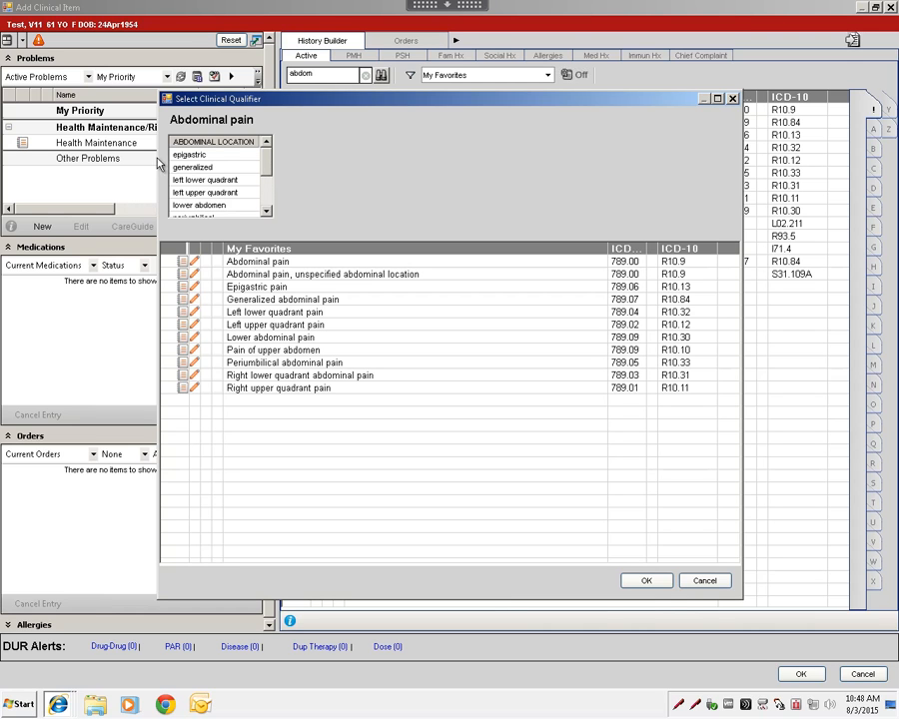
Compare the abdominal pain diagnoses offered for the generalized, epigastric, left lower quadrant and upper abdomen locations
{"action": "mouse_move", "coordinate": [265, 165]}
{"action": "left_mouse_down"}
{"action": "mouse_move", "coordinate": [265, 197]}
{"action": "mouse_move", "coordinate": [266, 137]}
{"action": "mouse_move", "coordinate": [271, 150]}
{"action": "left_mouse_up"}
{"action": "left_click_drag", "start_coordinate": [269, 163], "coordinate": [261, 108]}
{"action": "left_click", "coordinate": [195, 168]}
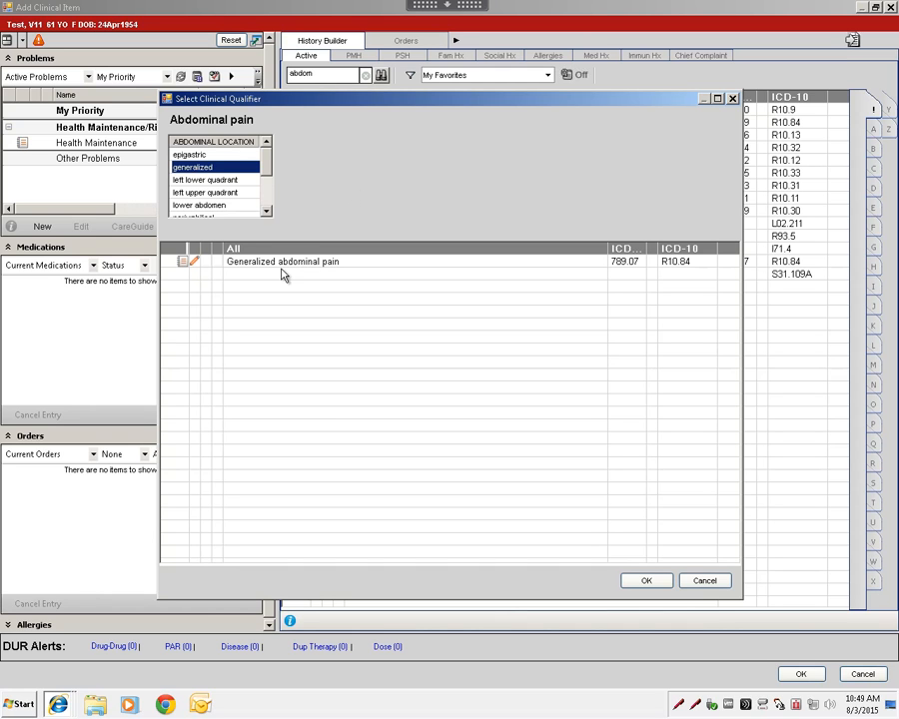
{"action": "left_click", "coordinate": [201, 155]}
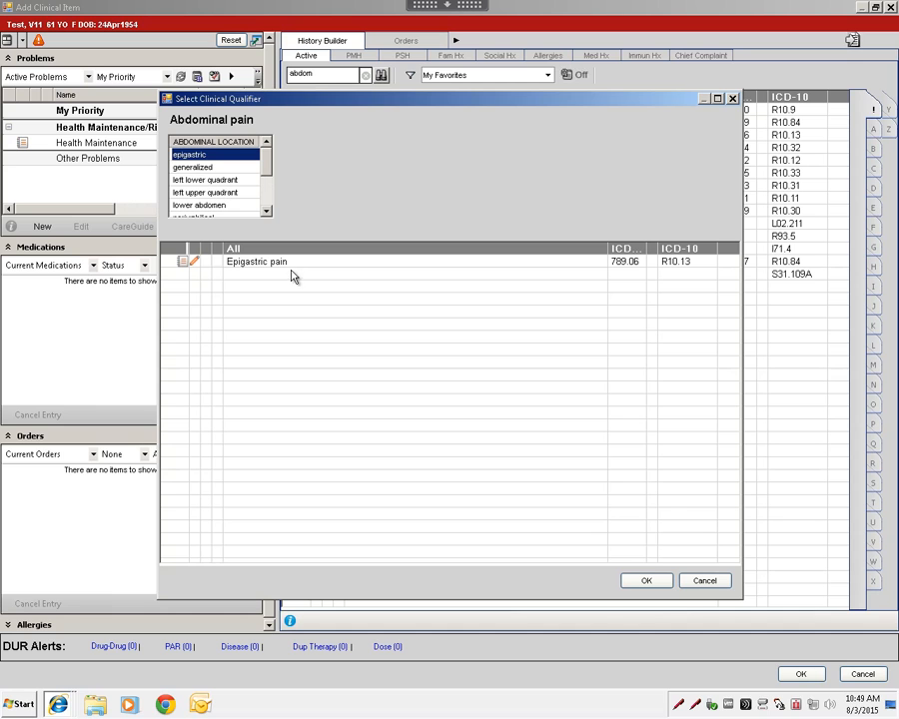
{"action": "left_click", "coordinate": [216, 181]}
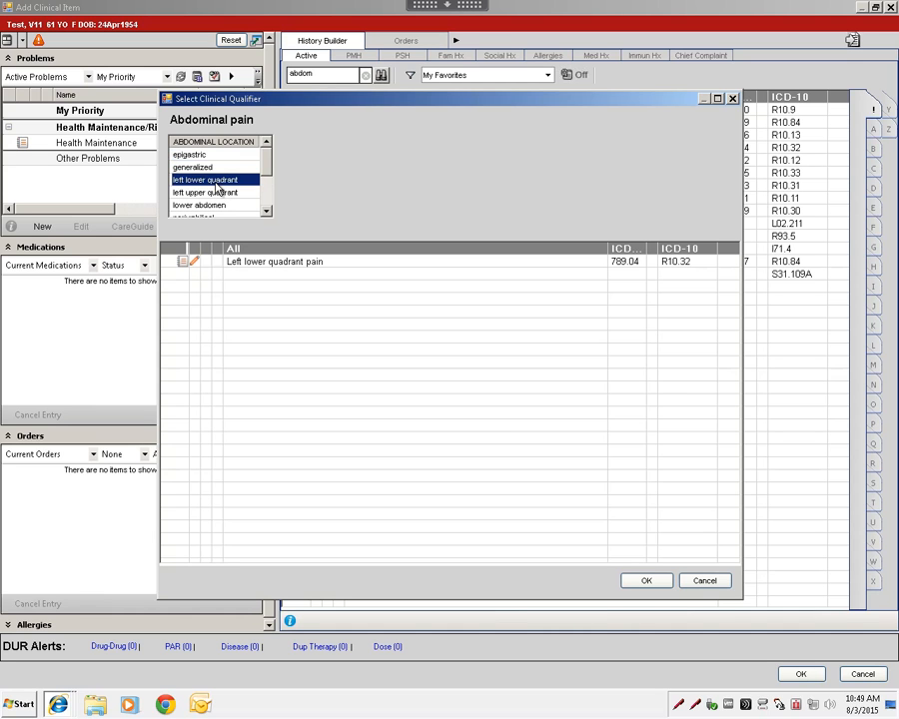
{"action": "left_click", "coordinate": [266, 212]}
{"action": "left_click", "coordinate": [266, 212]}
{"action": "left_click", "coordinate": [267, 211]}
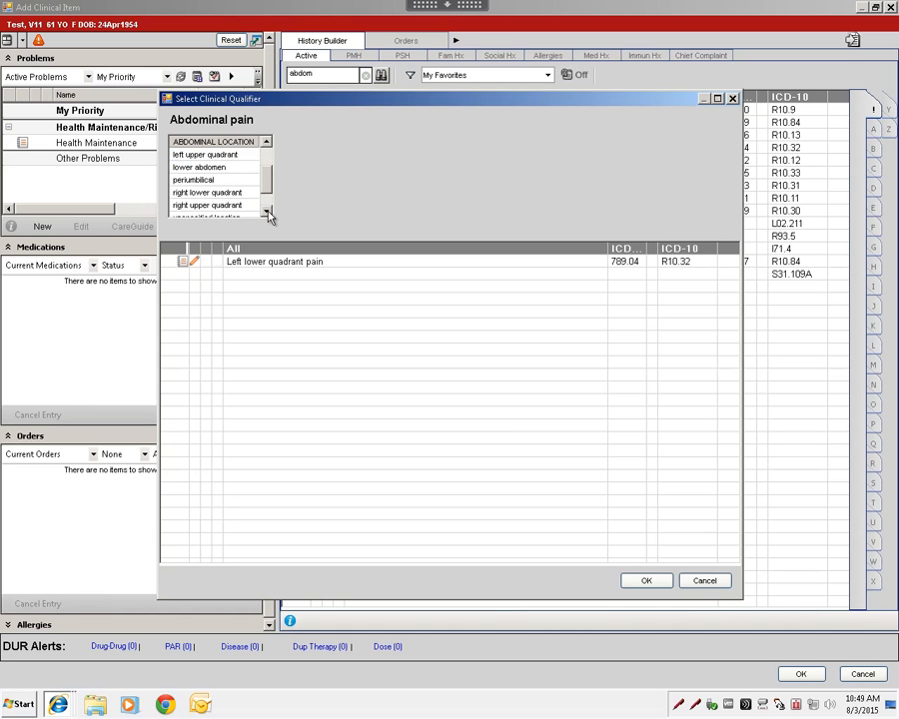
{"action": "left_click", "coordinate": [266, 212]}
{"action": "left_click", "coordinate": [266, 212]}
{"action": "left_click", "coordinate": [212, 207]}
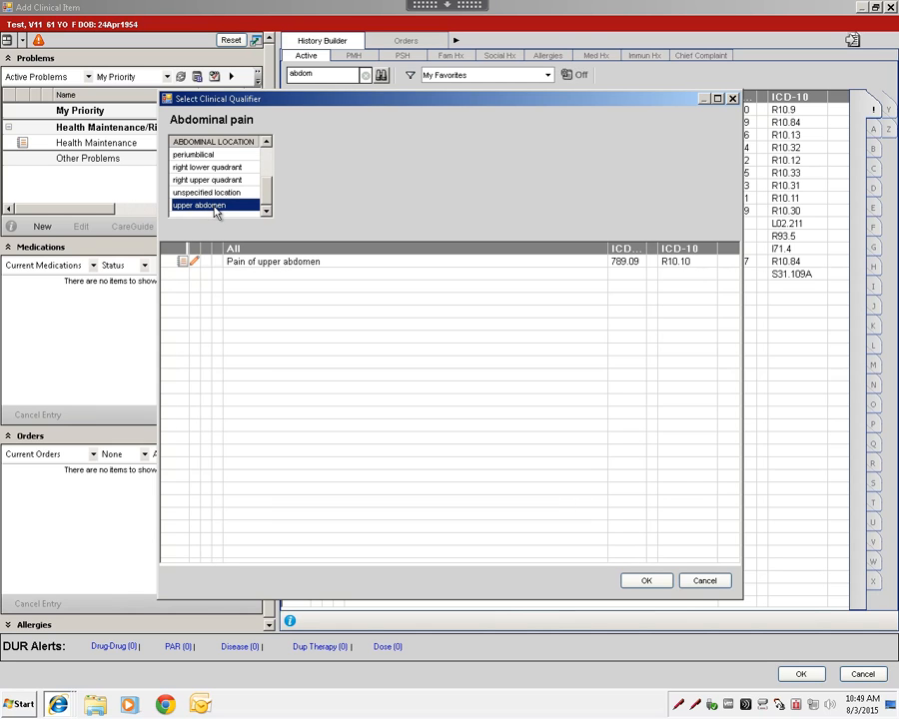
Choose the abdominal pain diagnosis with unspecified location as a problem and create a new Chart Update encounter for it
{"action": "left_click", "coordinate": [227, 193]}
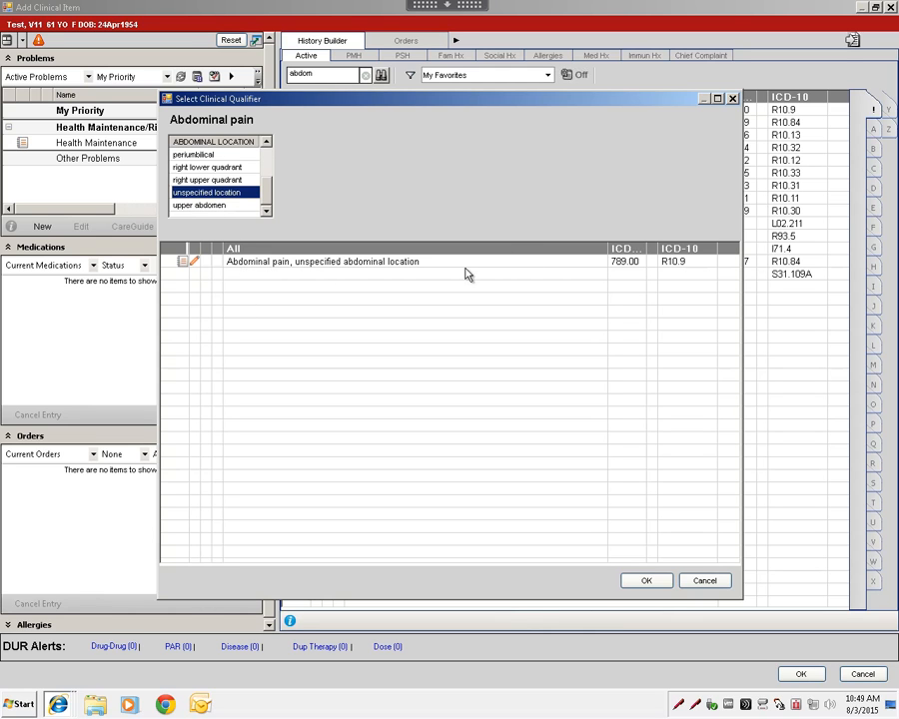
{"action": "left_click", "coordinate": [184, 264]}
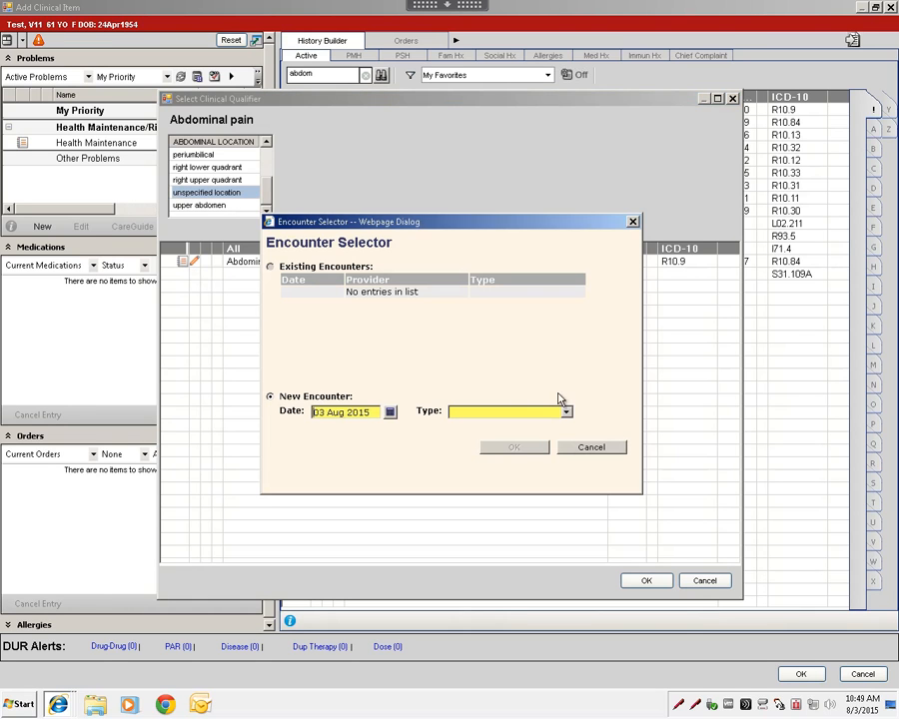
{"action": "left_click", "coordinate": [566, 412]}
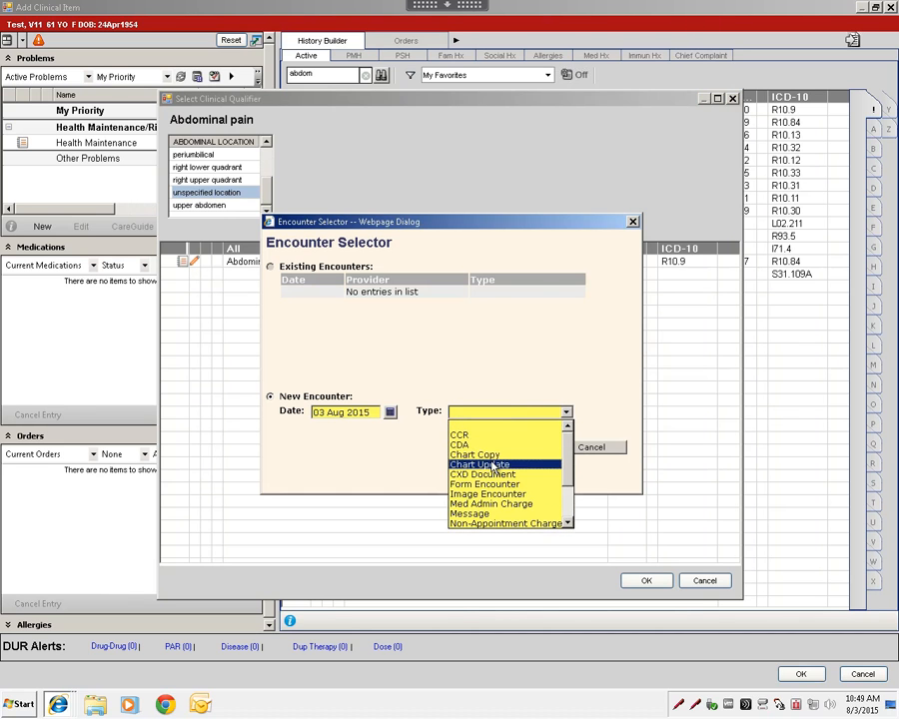
{"action": "left_click", "coordinate": [512, 462]}
{"action": "left_click", "coordinate": [510, 449]}
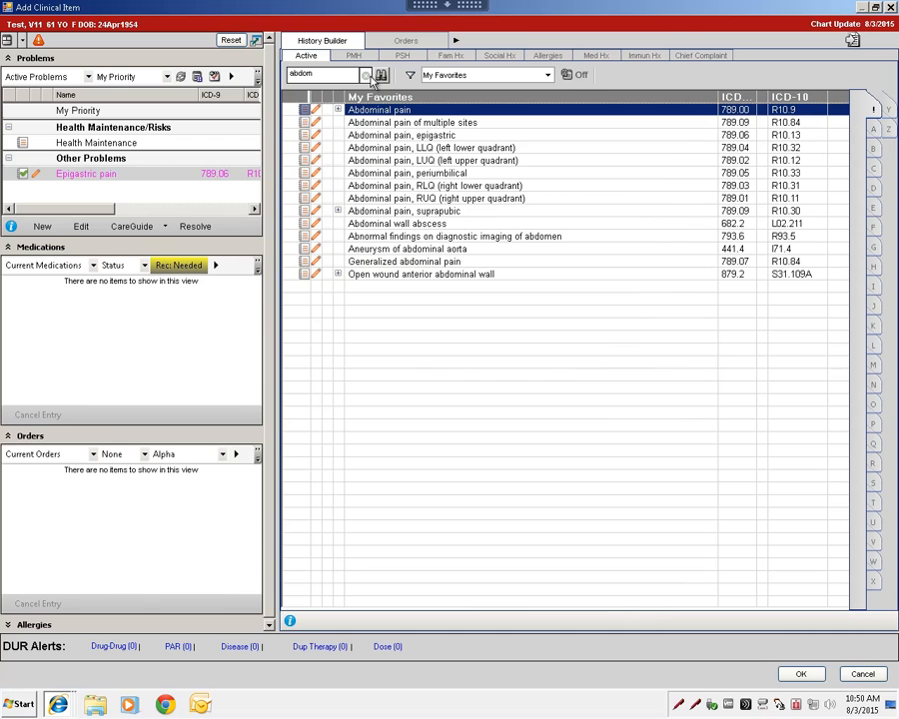
Search the favorite problems for "sprain" and narrow Ankle sprain to initial encounter and right laterality
{"action": "left_click", "coordinate": [367, 74]}
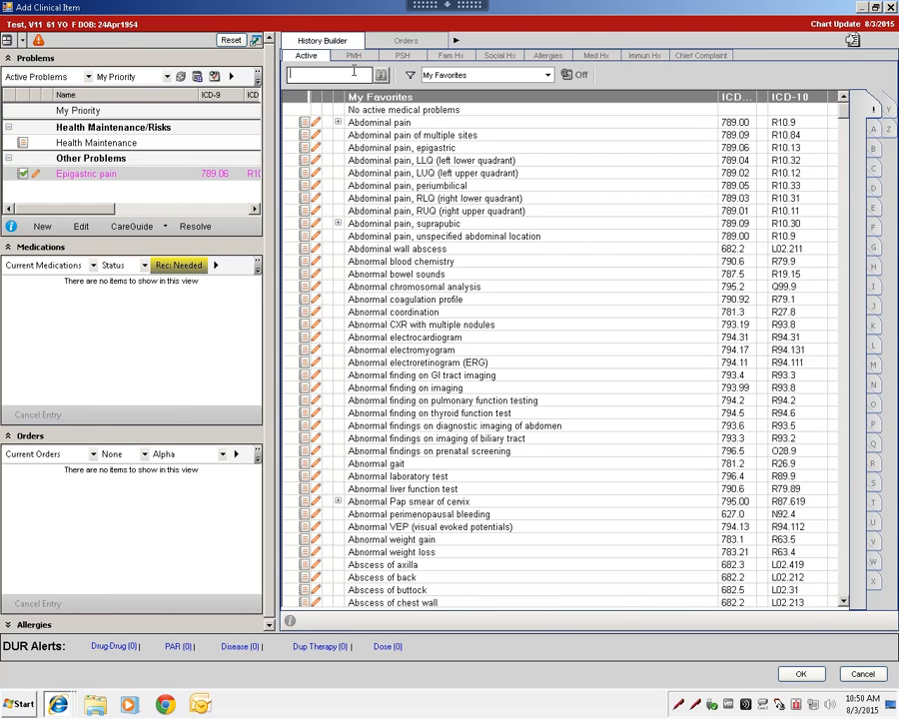
{"action": "type", "text": "sprain"}
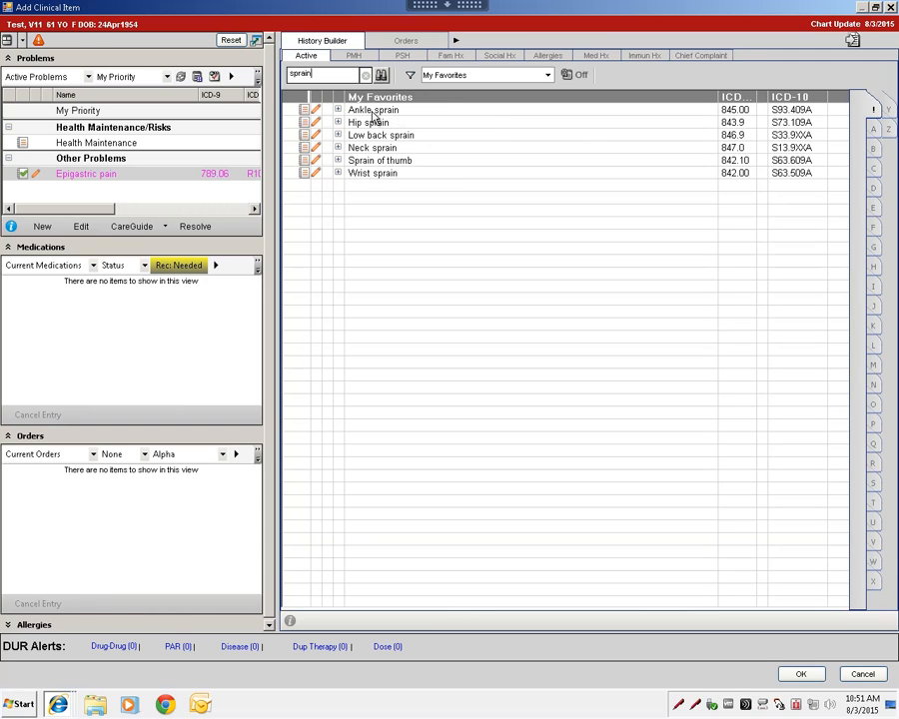
{"action": "left_click", "coordinate": [372, 113]}
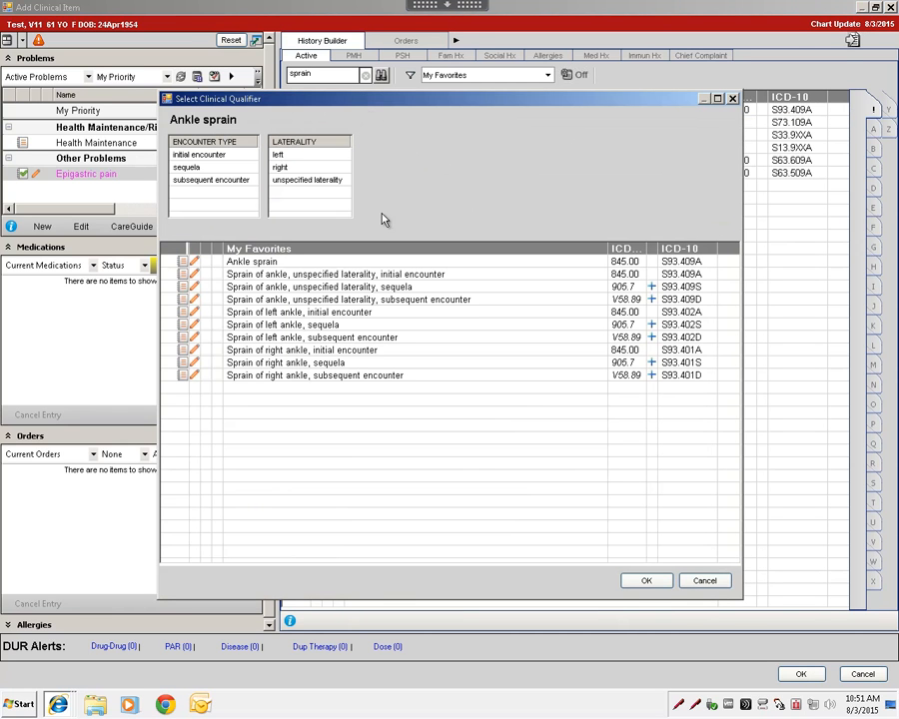
{"action": "left_click", "coordinate": [210, 156]}
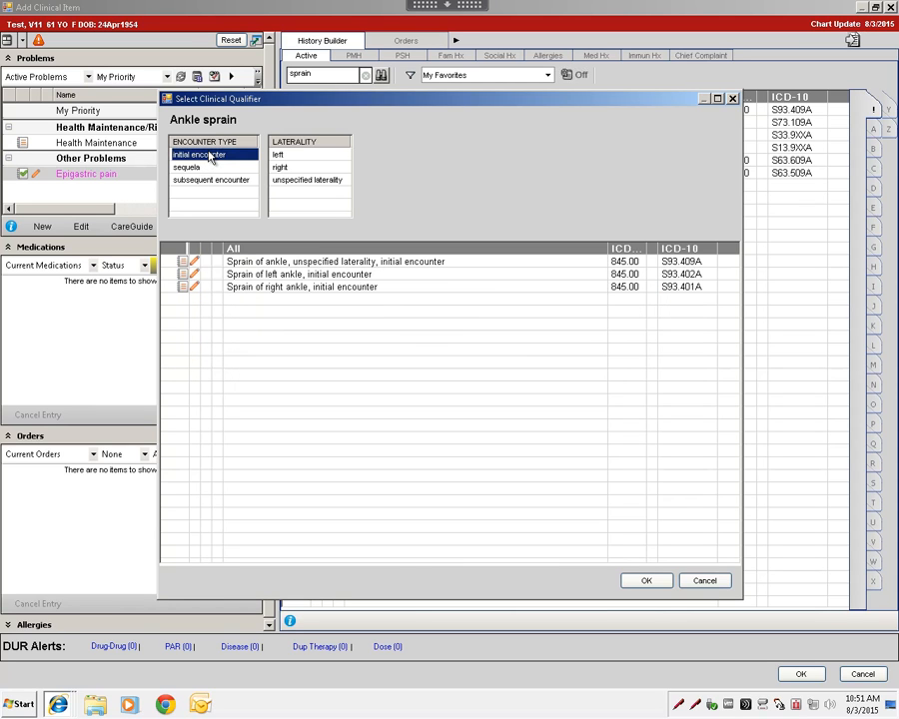
{"action": "left_click", "coordinate": [297, 169]}
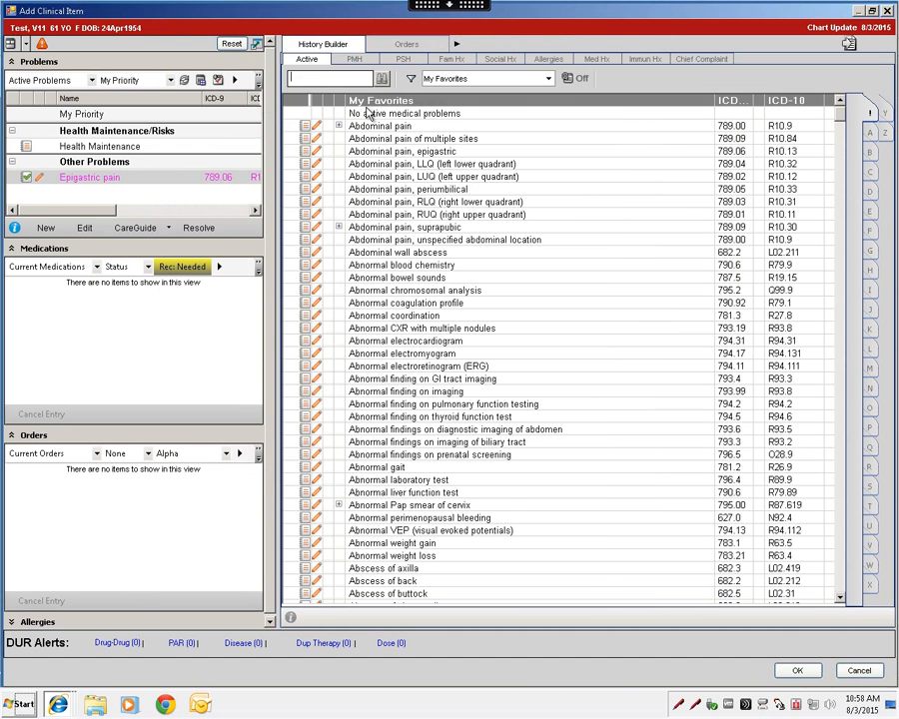
Search all problems for "right radial fract" and open the clinical qualifiers for Right radial head fracture
{"action": "type", "text": "right ra"}
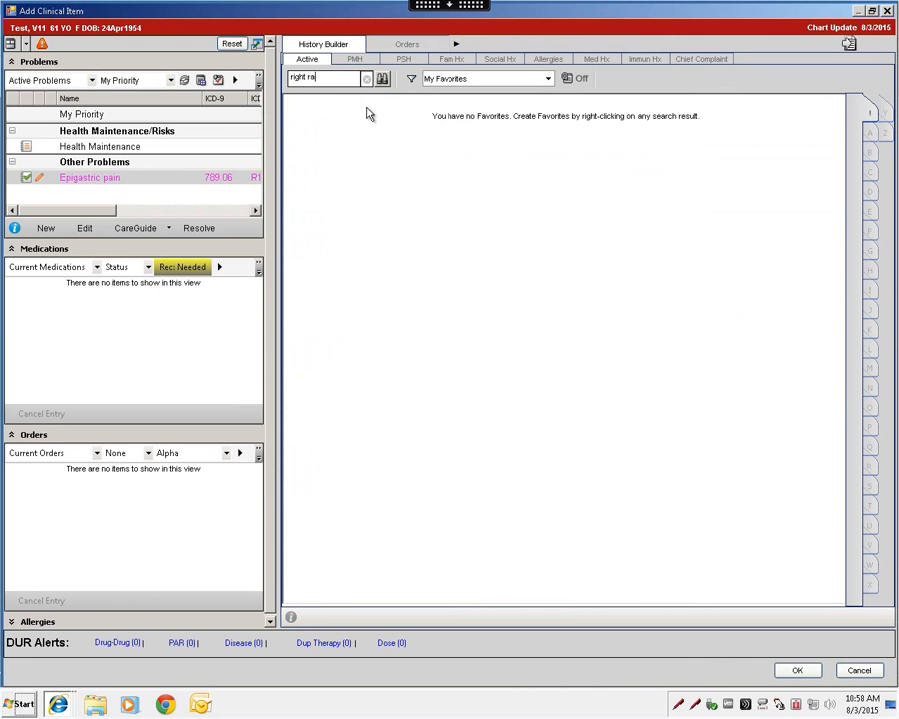
{"action": "type", "text": "dial fract"}
{"action": "key", "text": "Return"}
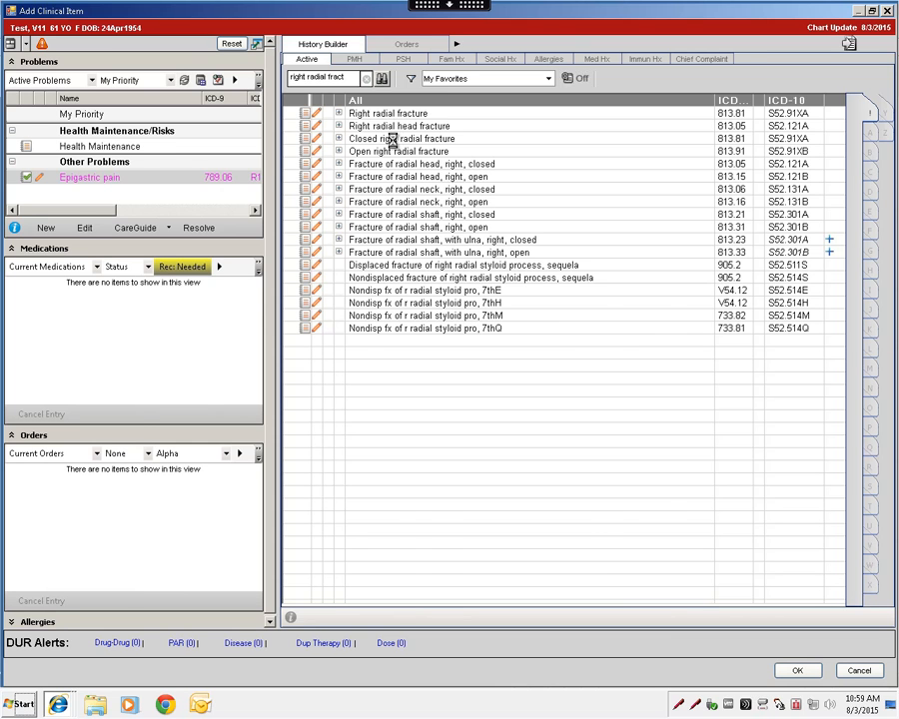
{"action": "left_click", "coordinate": [394, 147]}
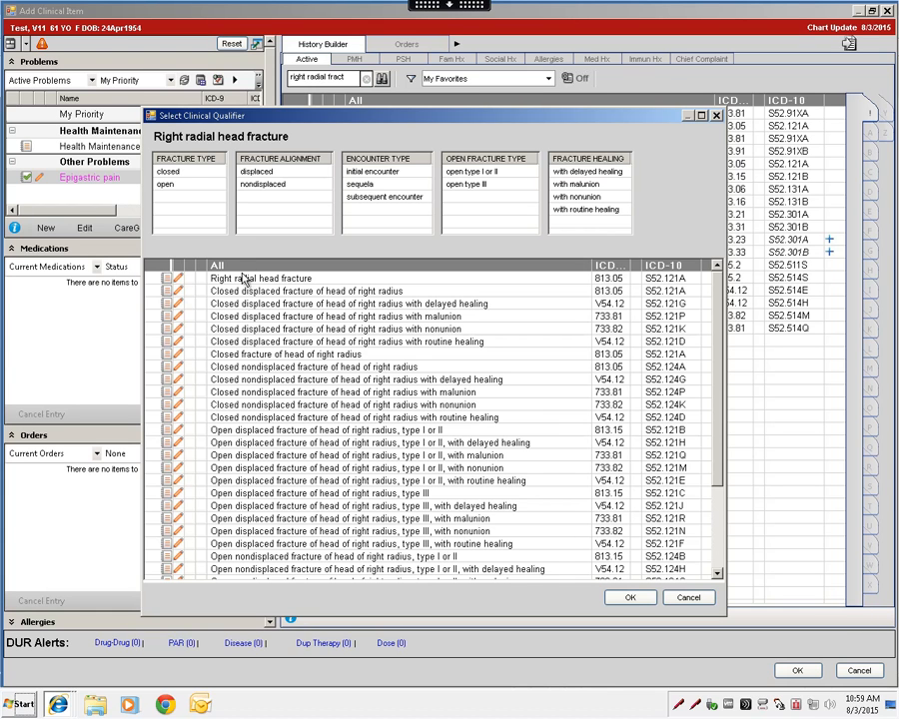
Narrow the right radial head fracture diagnoses to closed, nondisplaced and initial encounter
{"action": "left_click", "coordinate": [170, 176]}
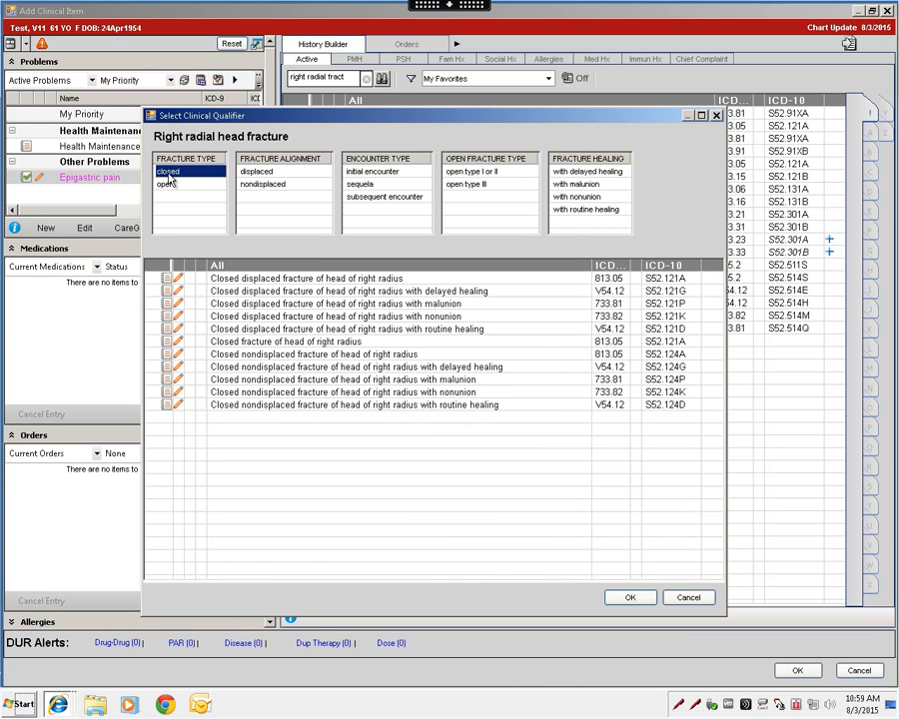
{"action": "left_click", "coordinate": [265, 183]}
{"action": "left_click", "coordinate": [377, 171]}
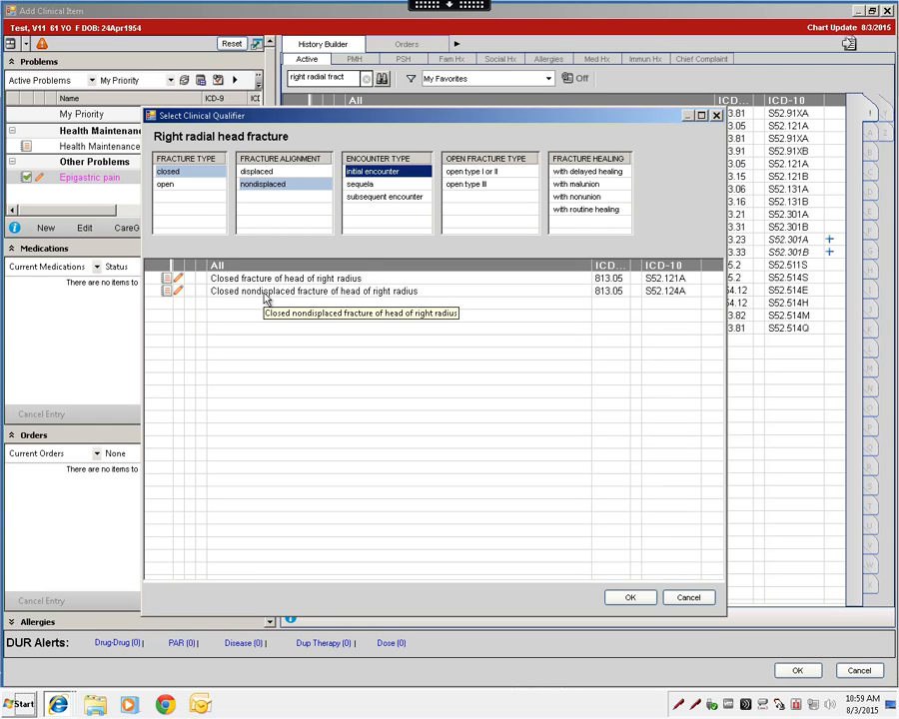
Add Closed nondisplaced fracture of head of right radius as a problem and view its diagnosis description
{"action": "left_click", "coordinate": [169, 291]}
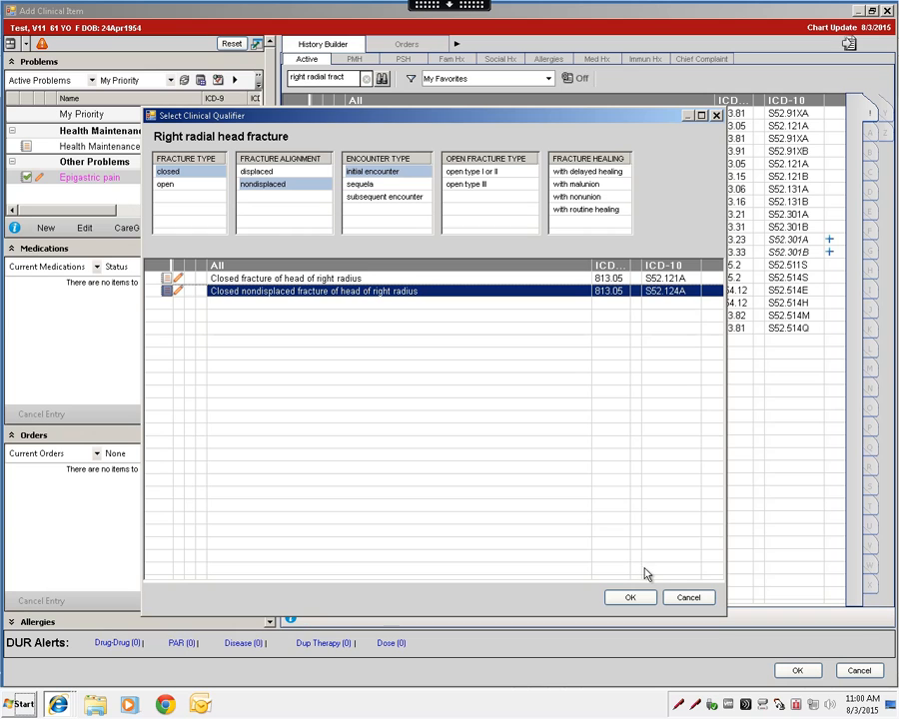
{"action": "left_click", "coordinate": [166, 292]}
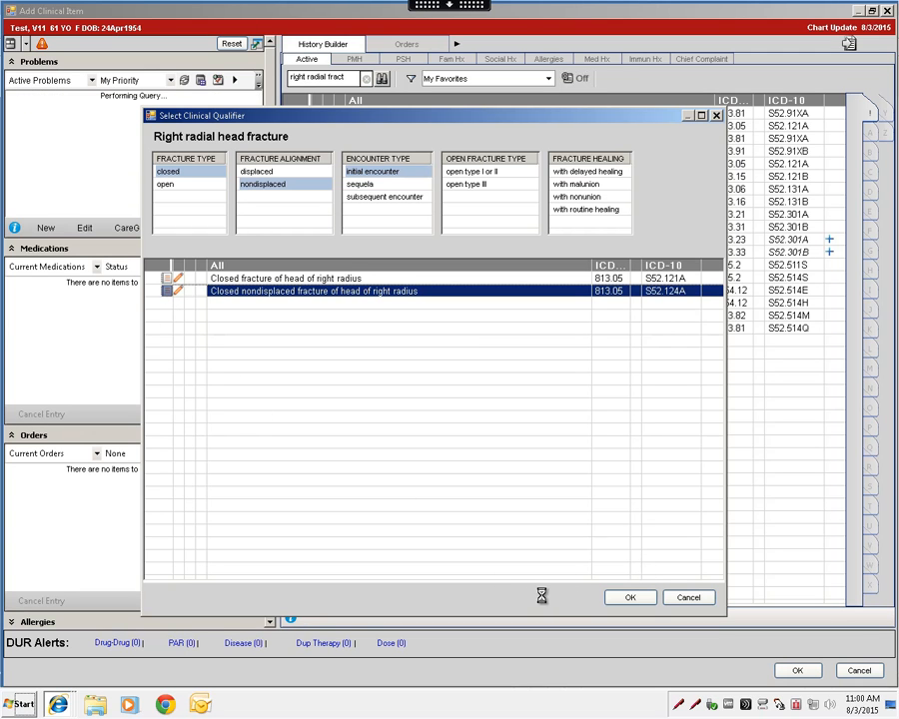
{"action": "left_click", "coordinate": [629, 598]}
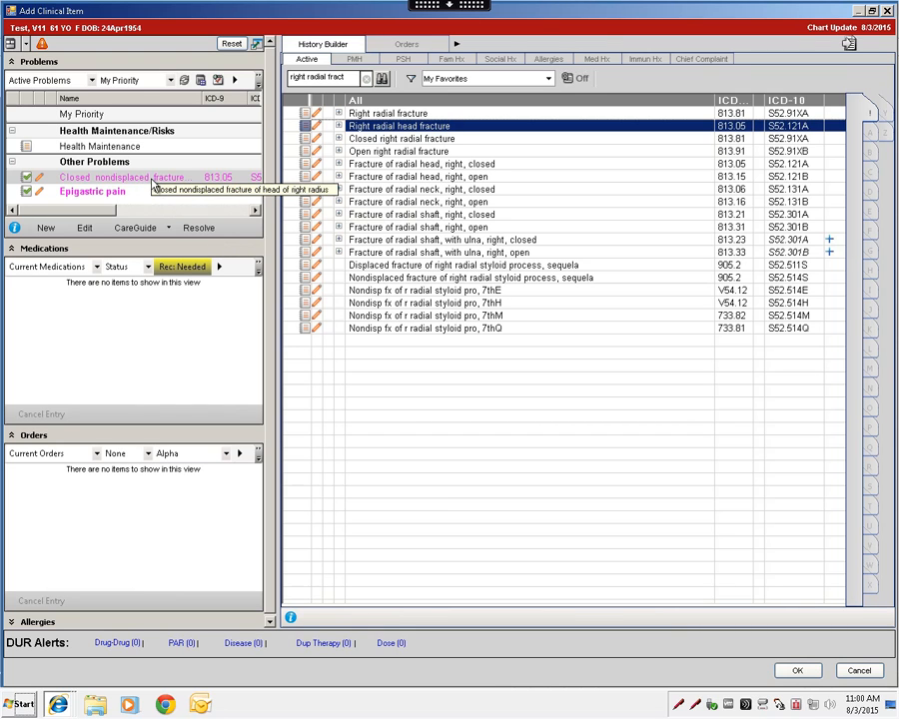
{"action": "right_click", "coordinate": [100, 181]}
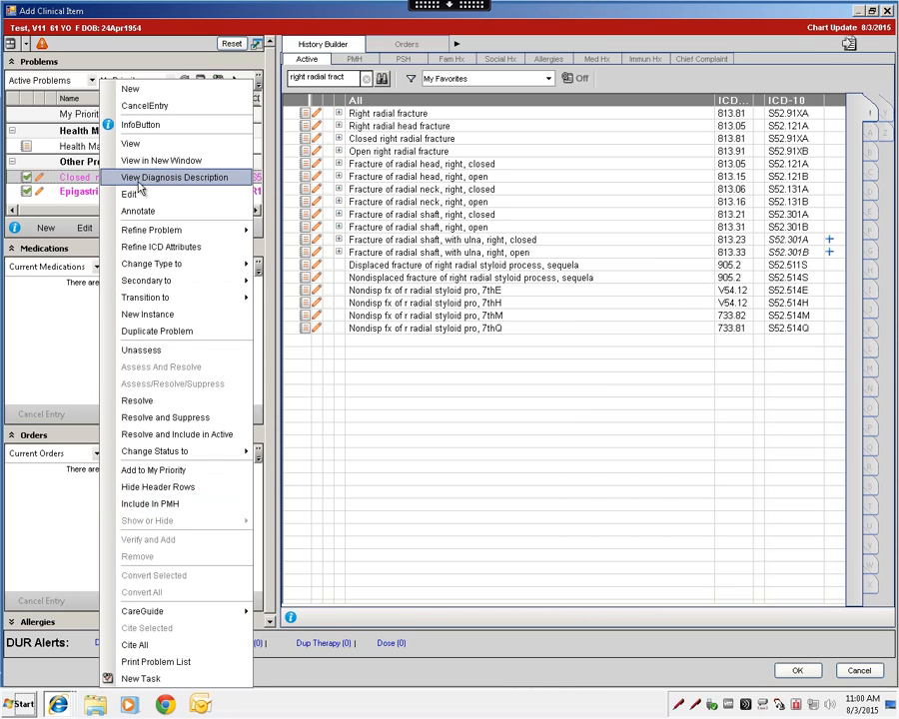
{"action": "left_click", "coordinate": [210, 178]}
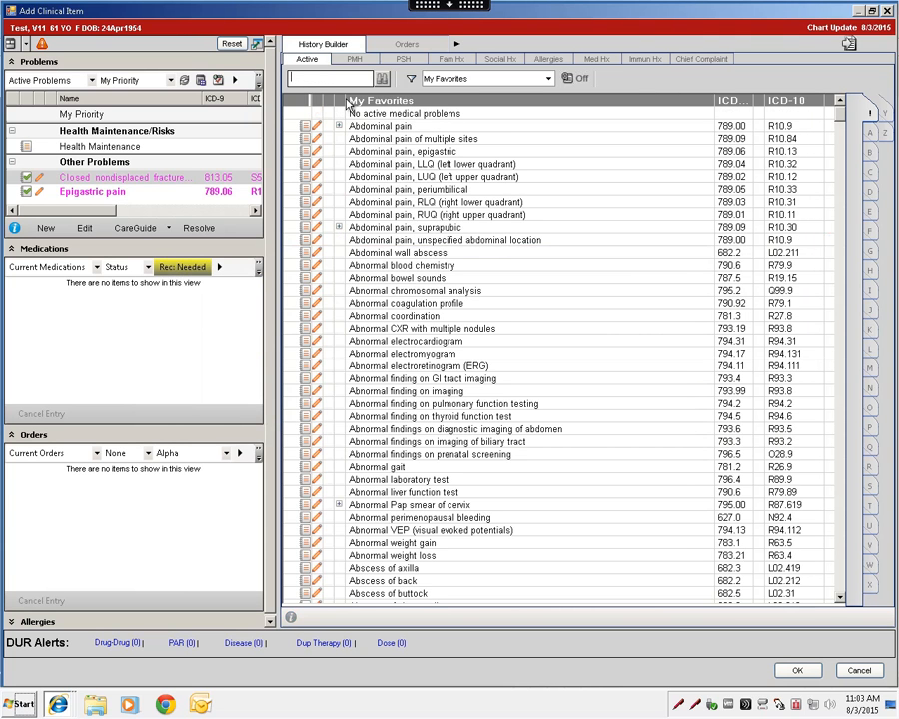
Search all problems for "severe asthma"
{"action": "type", "text": "severe"}
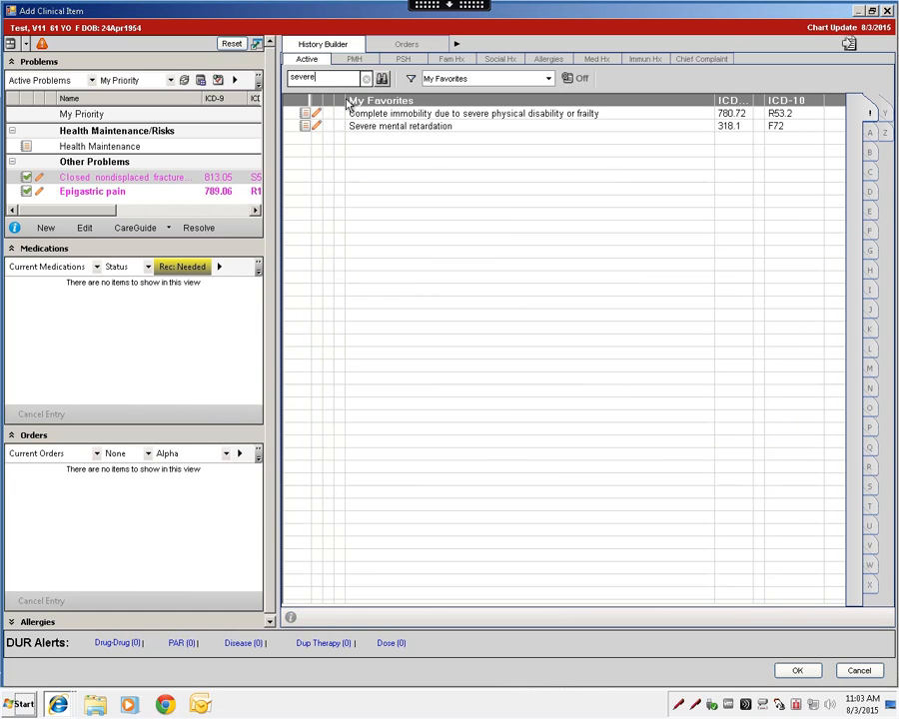
{"action": "type", "text": " asthma"}
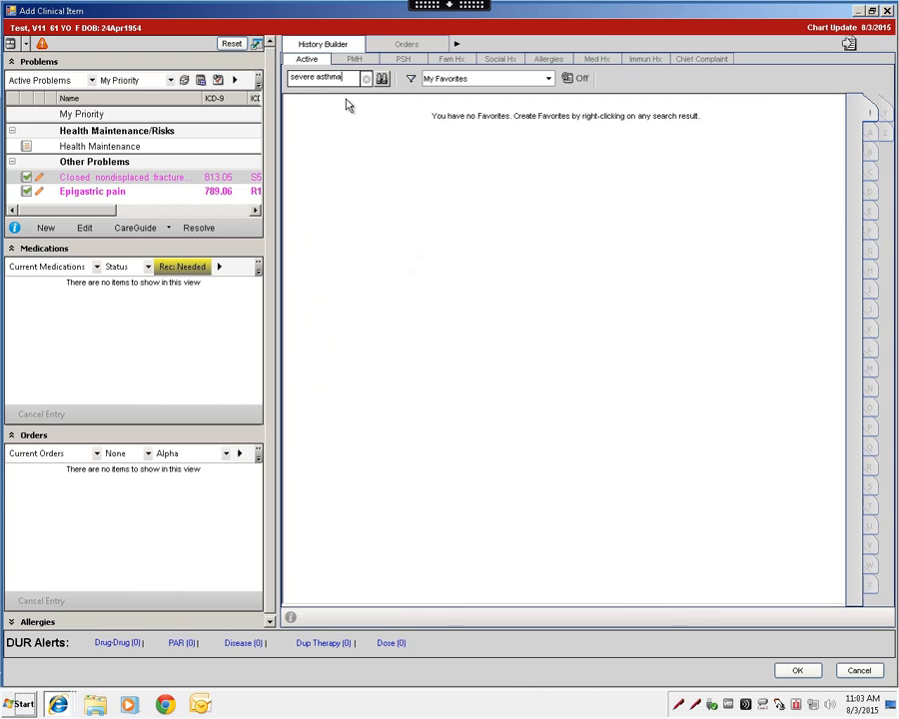
{"action": "key", "text": "Return"}
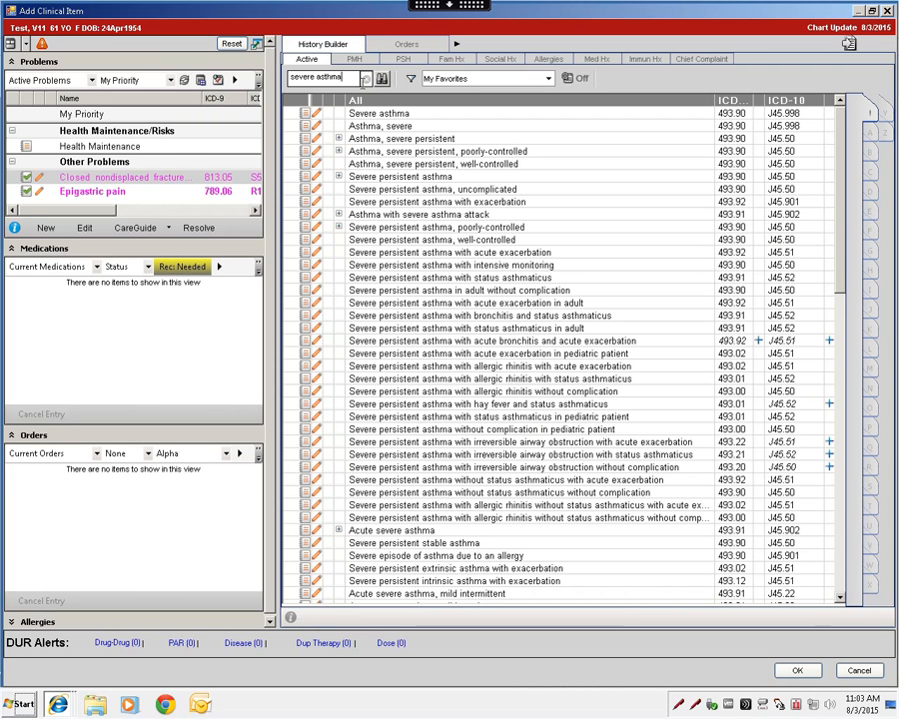
Replace the problem search with "persistent asthma", searching all problems as well as the favorites
{"action": "left_click", "coordinate": [366, 79]}
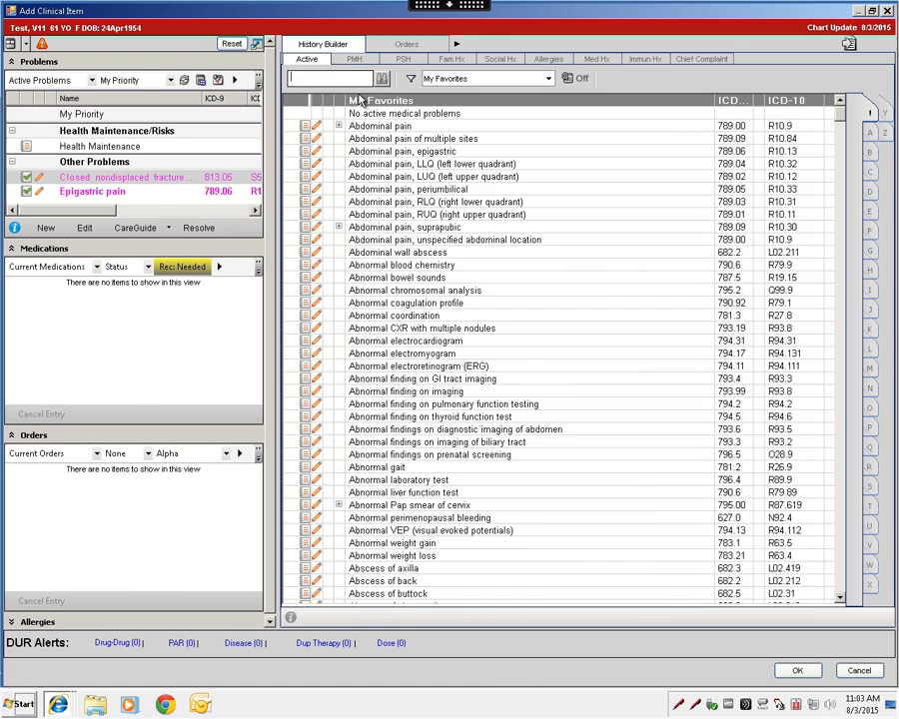
{"action": "type", "text": "persistent"}
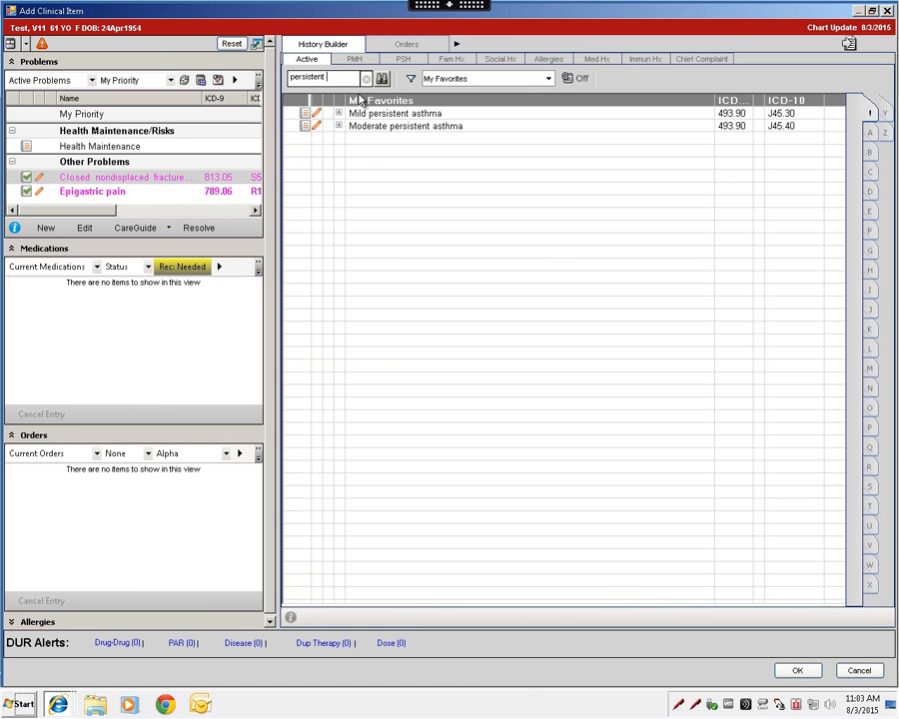
{"action": "type", "text": " asthma"}
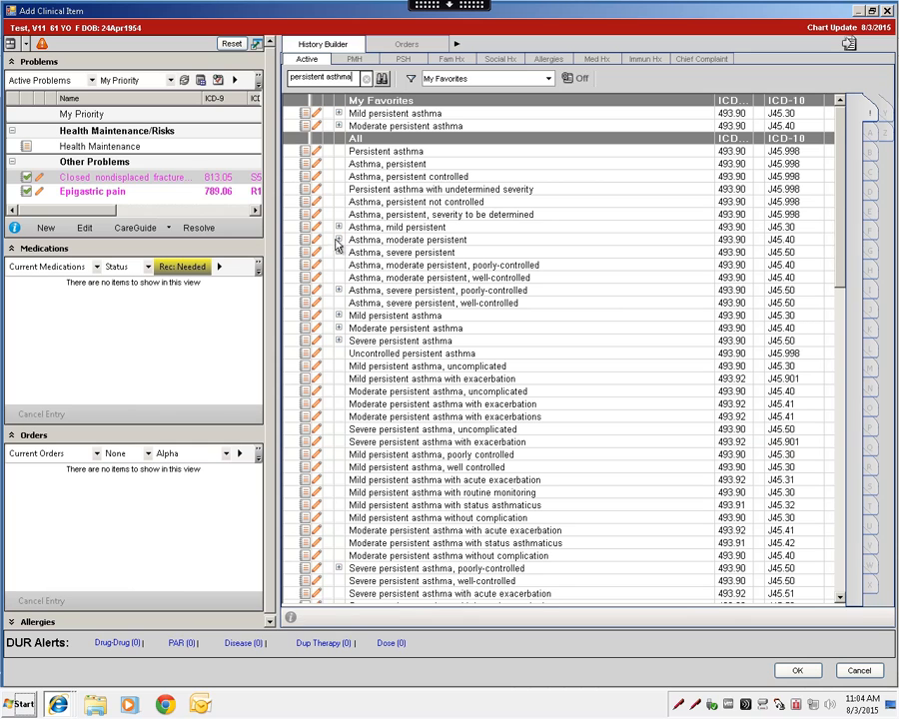
Try to add moderate persistent asthma with the acute exacerbation qualifier after comparing it with status asthmaticus
{"action": "left_click", "coordinate": [394, 240]}
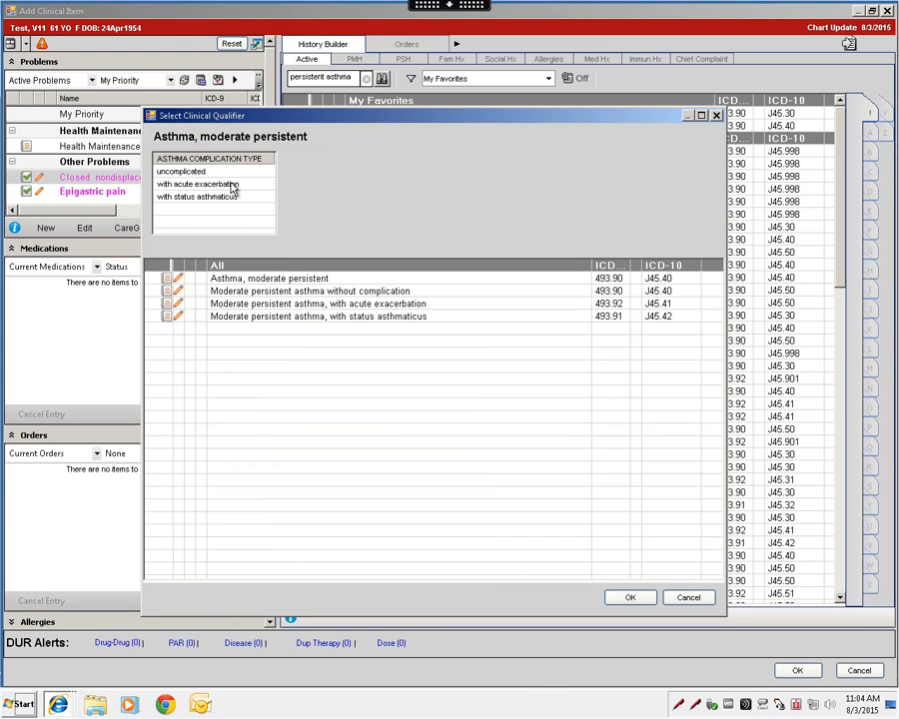
{"action": "left_click", "coordinate": [201, 185]}
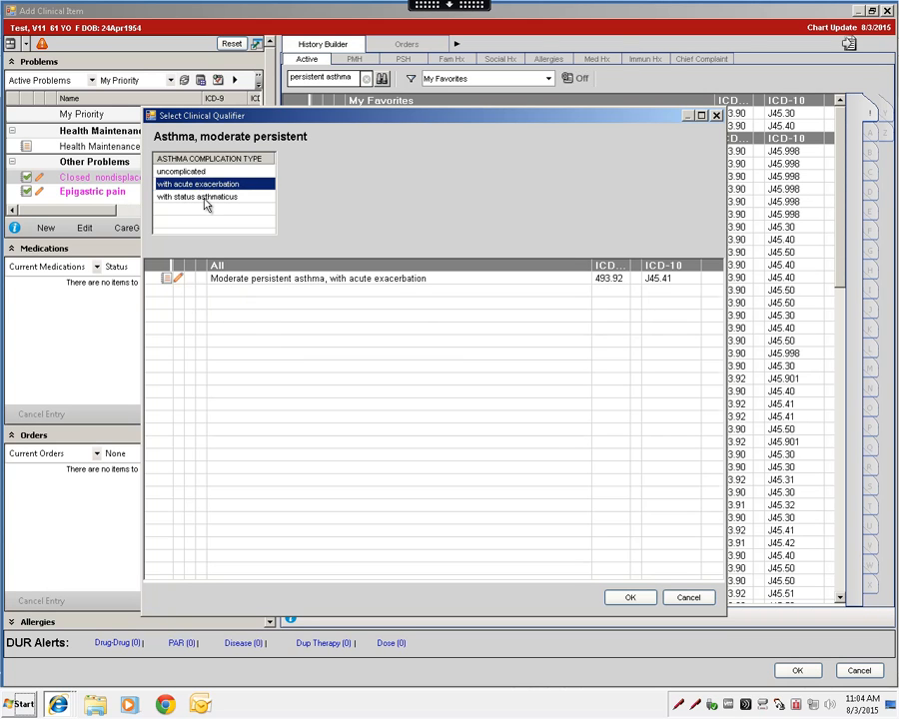
{"action": "left_click", "coordinate": [206, 197]}
{"action": "left_click", "coordinate": [204, 185]}
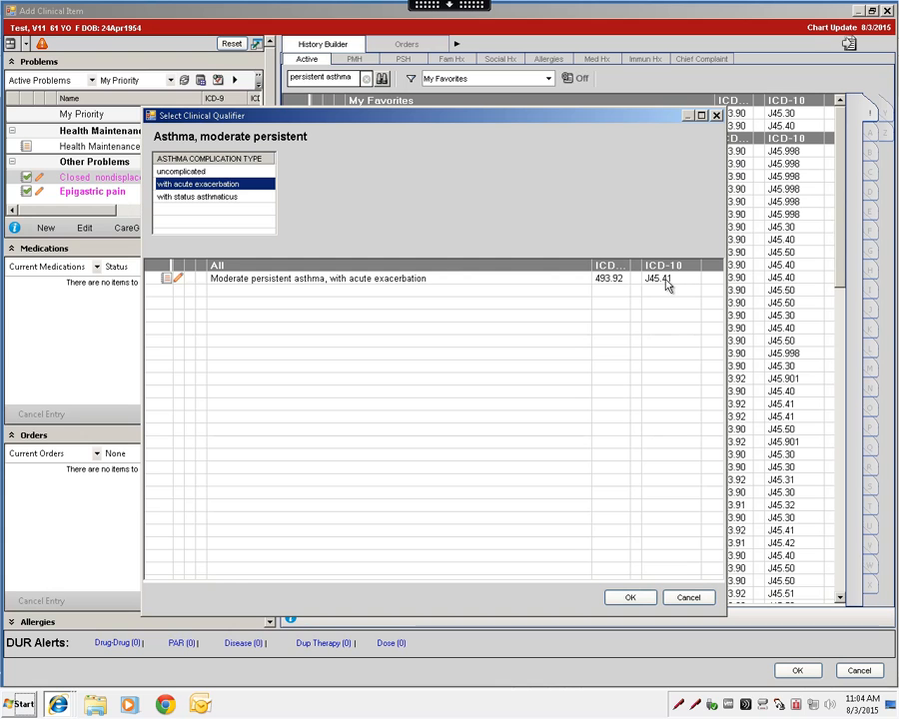
{"action": "left_click", "coordinate": [626, 599]}
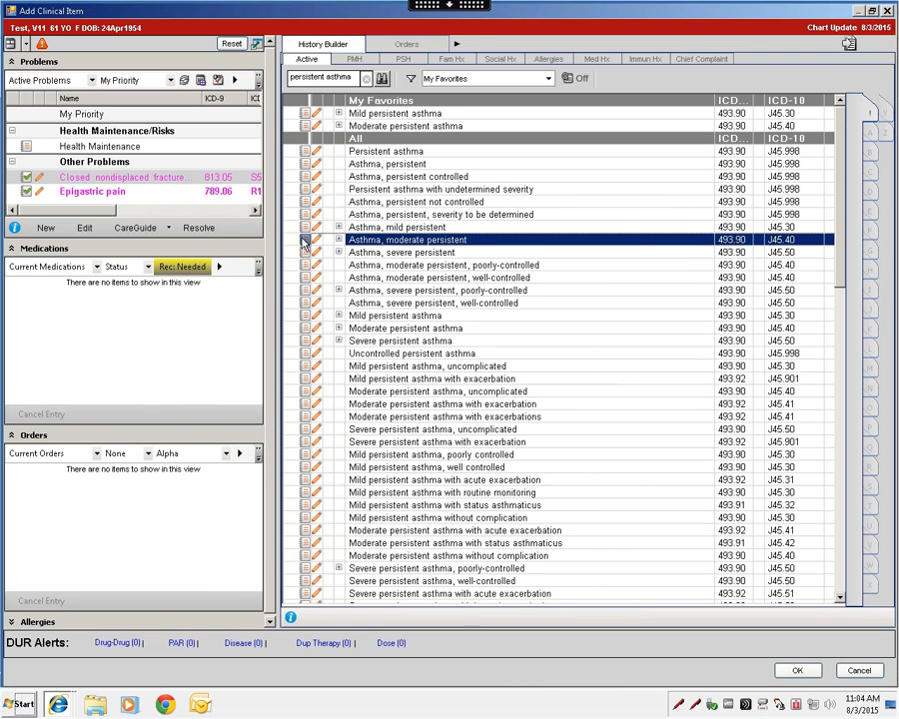
Add Moderate persistent asthma, with acute exacerbation, from the moderate persistent asthma qualifiers and mark the new problem as assessed
{"action": "double_click", "coordinate": [373, 242]}
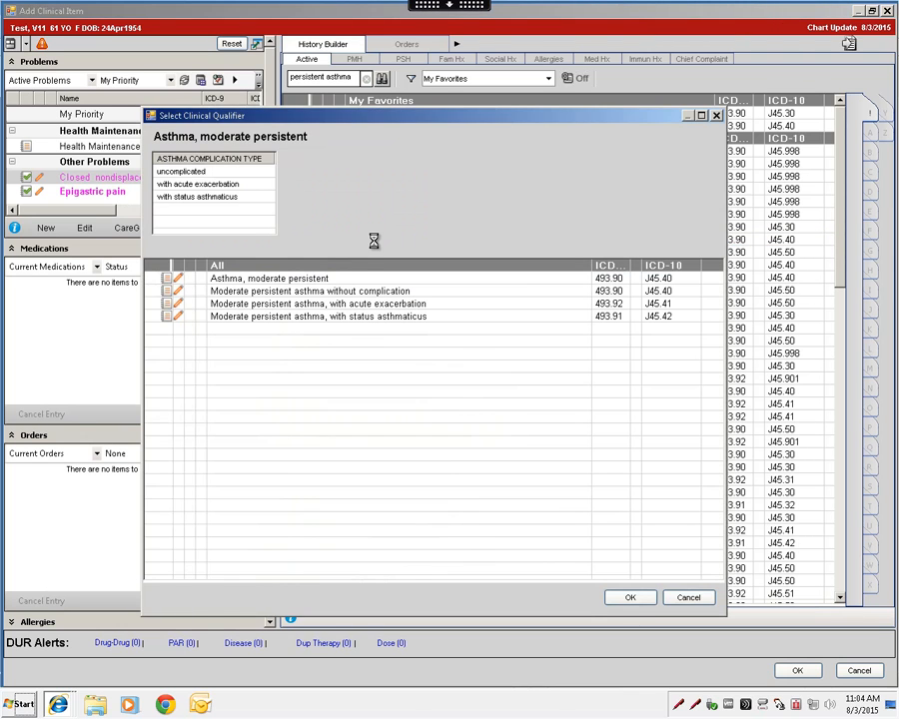
{"action": "left_click", "coordinate": [203, 188]}
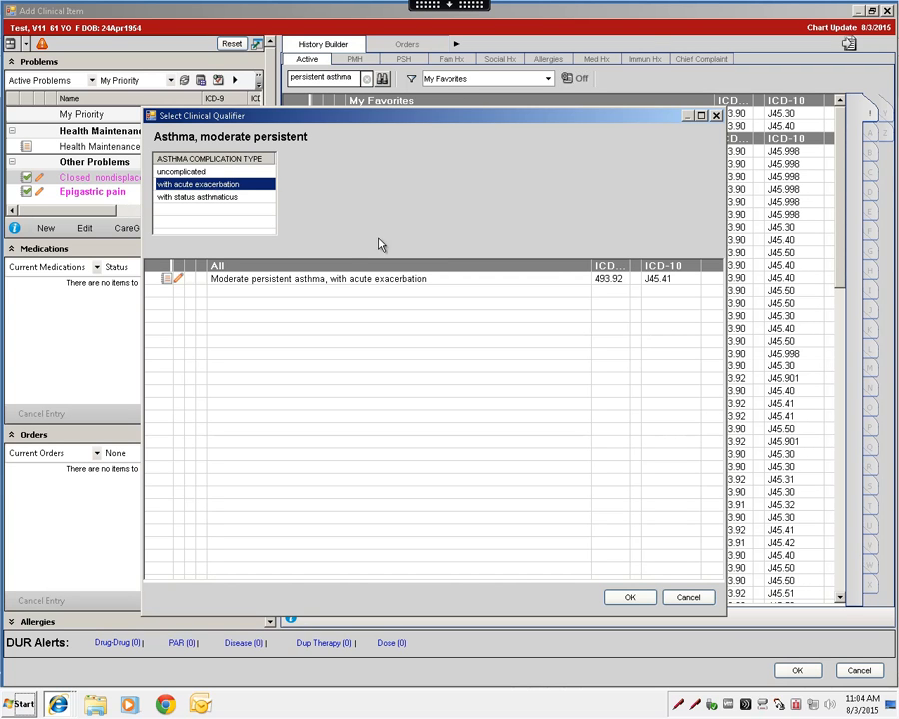
{"action": "double_click", "coordinate": [242, 279]}
{"action": "left_click", "coordinate": [624, 598]}
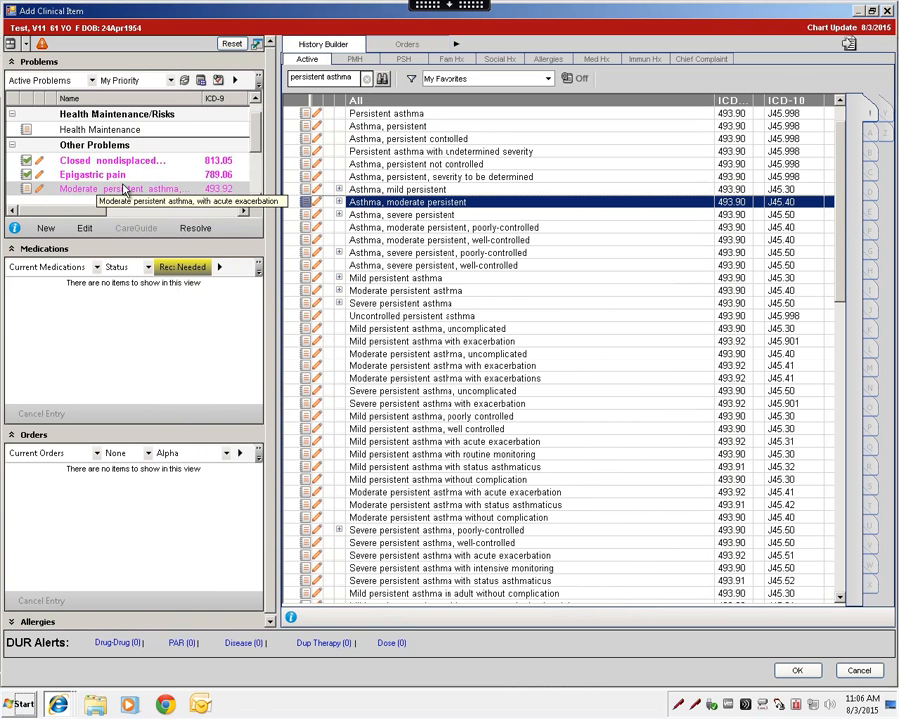
{"action": "left_click", "coordinate": [26, 190]}
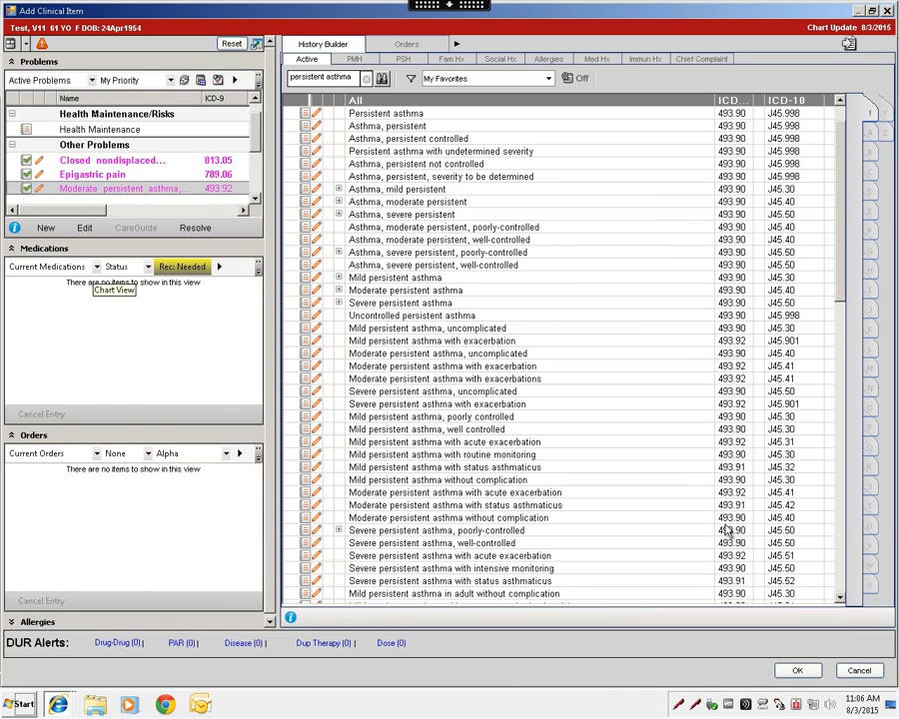
{"action": "left_click", "coordinate": [797, 672]}
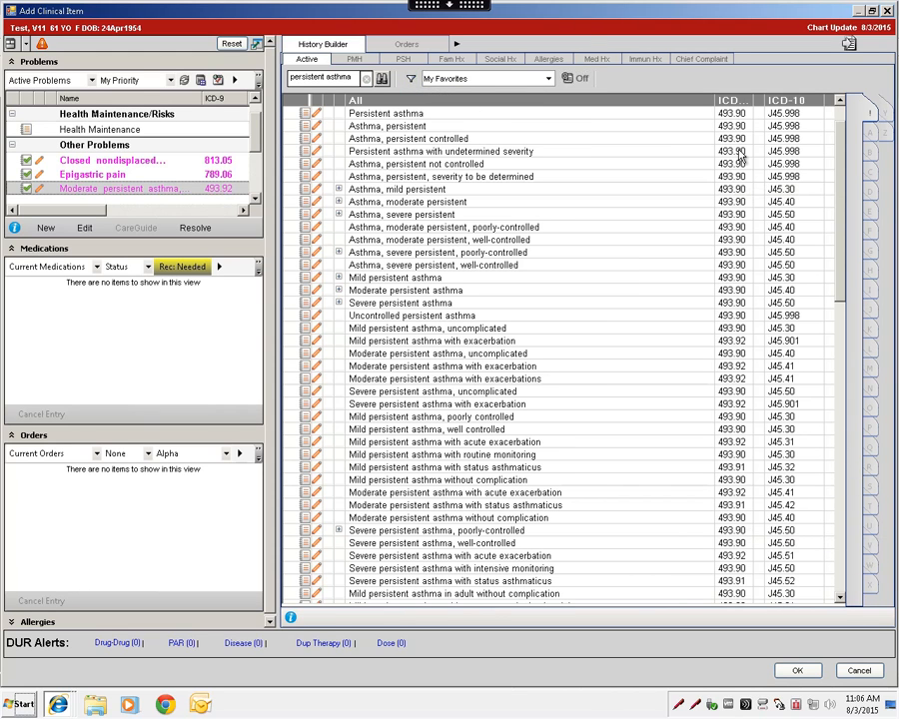
Hide the ICD-9 codes in the problem search results and accept the added clinical items
{"action": "left_click", "coordinate": [411, 80]}
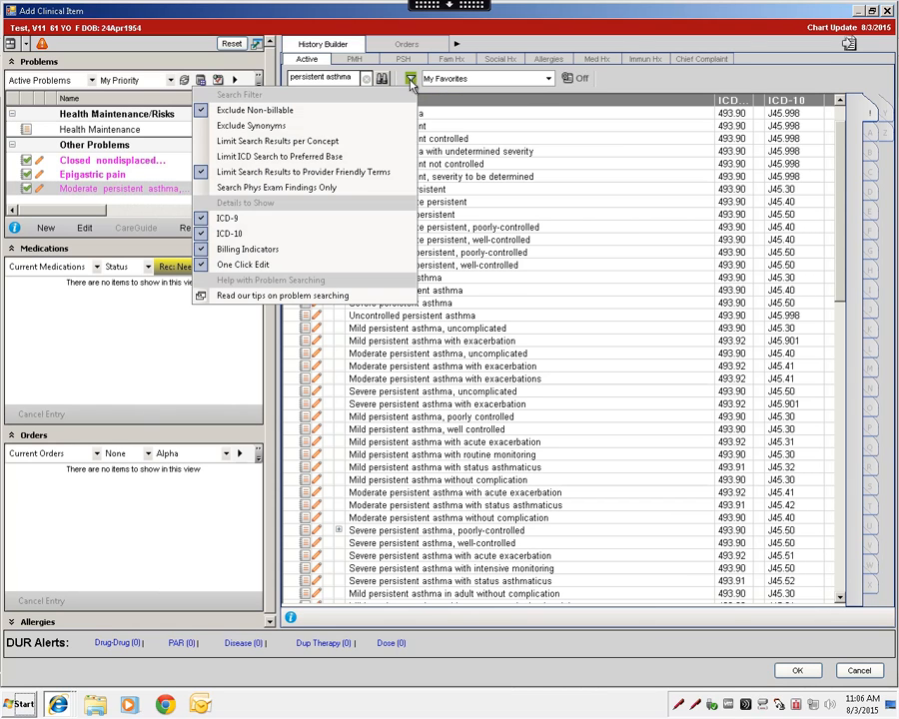
{"action": "left_click", "coordinate": [226, 219]}
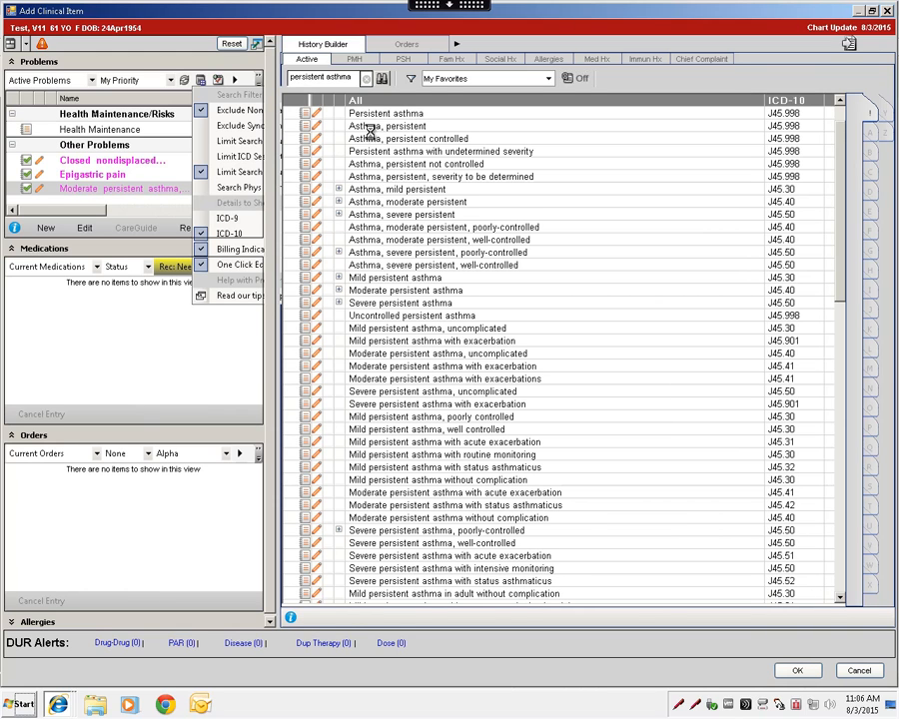
{"action": "left_click", "coordinate": [796, 672]}
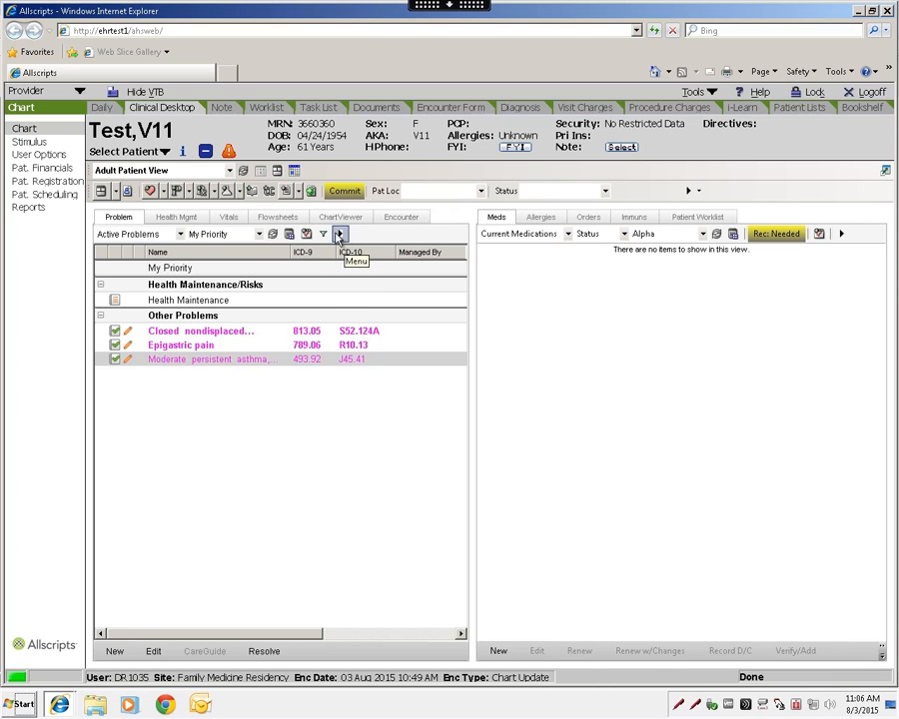
Hide the ICD-9 codes in the chart's active problem list and review its remaining display options
{"action": "left_click", "coordinate": [323, 235]}
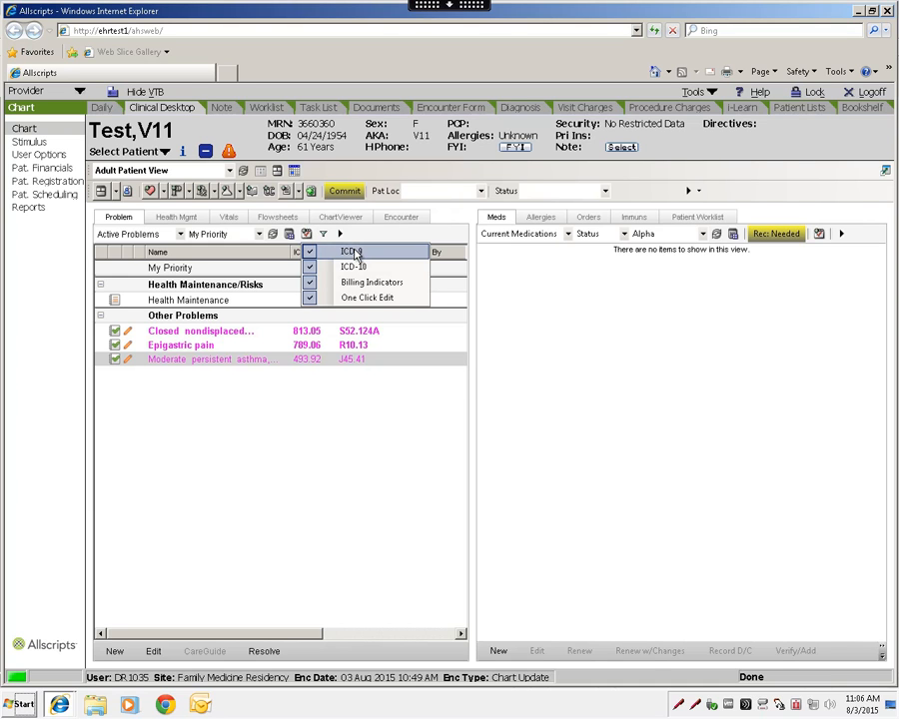
{"action": "left_click", "coordinate": [332, 429]}
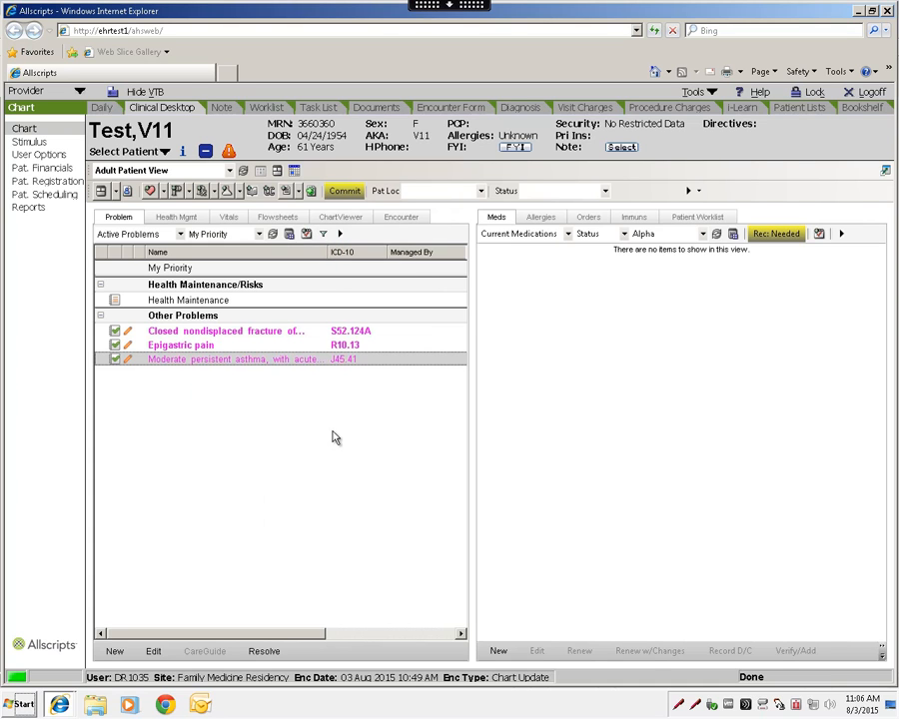
{"action": "left_click", "coordinate": [324, 234]}
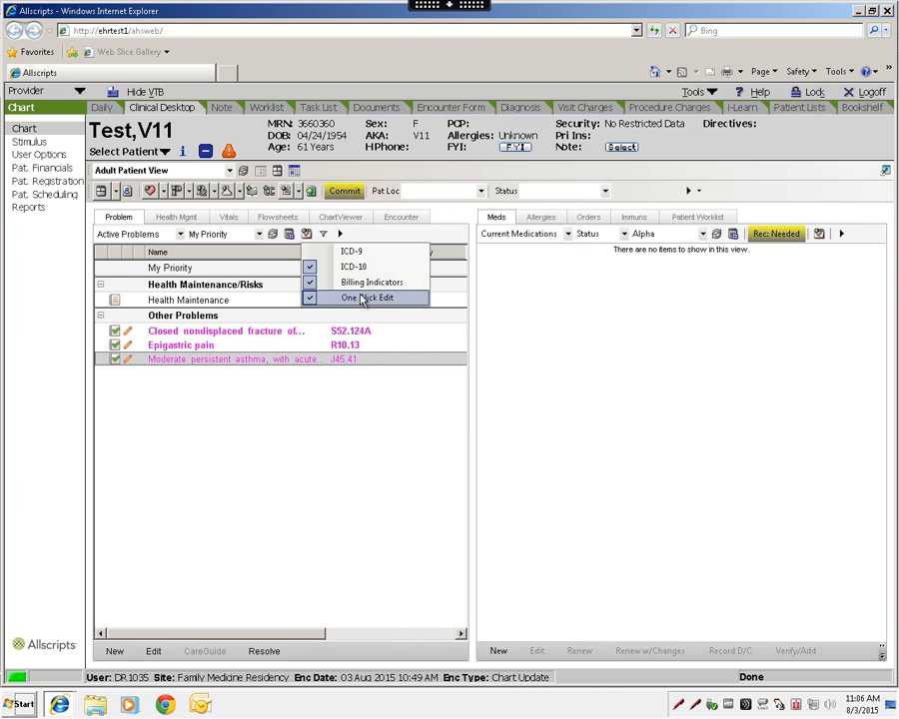
{"action": "left_click", "coordinate": [284, 449]}
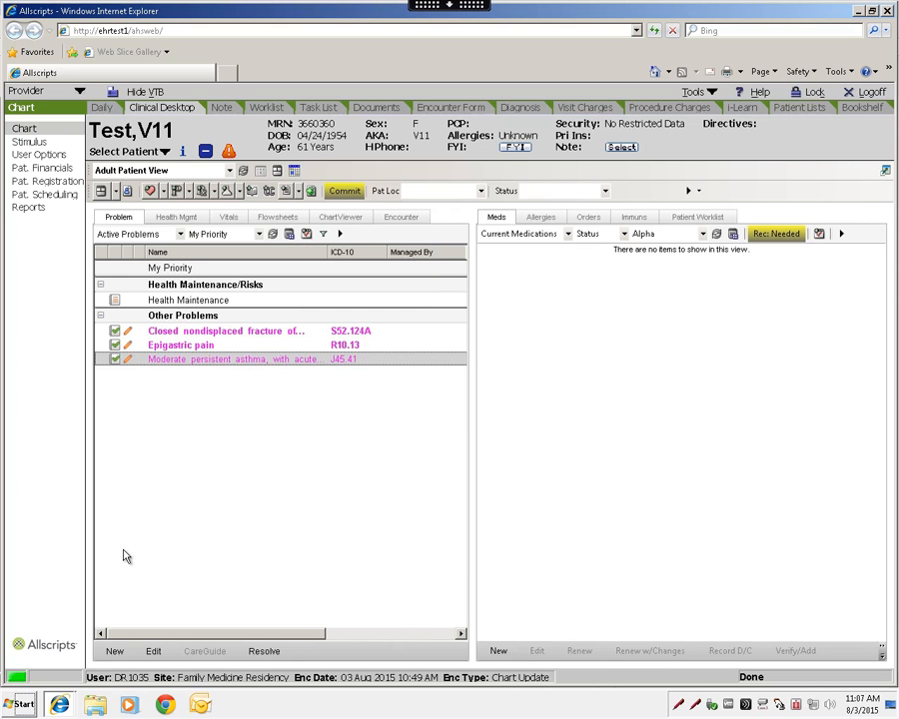
Add the description "After caught in house fire as child" to the moderate persistent asthma problem and save its details
{"action": "left_click", "coordinate": [127, 359]}
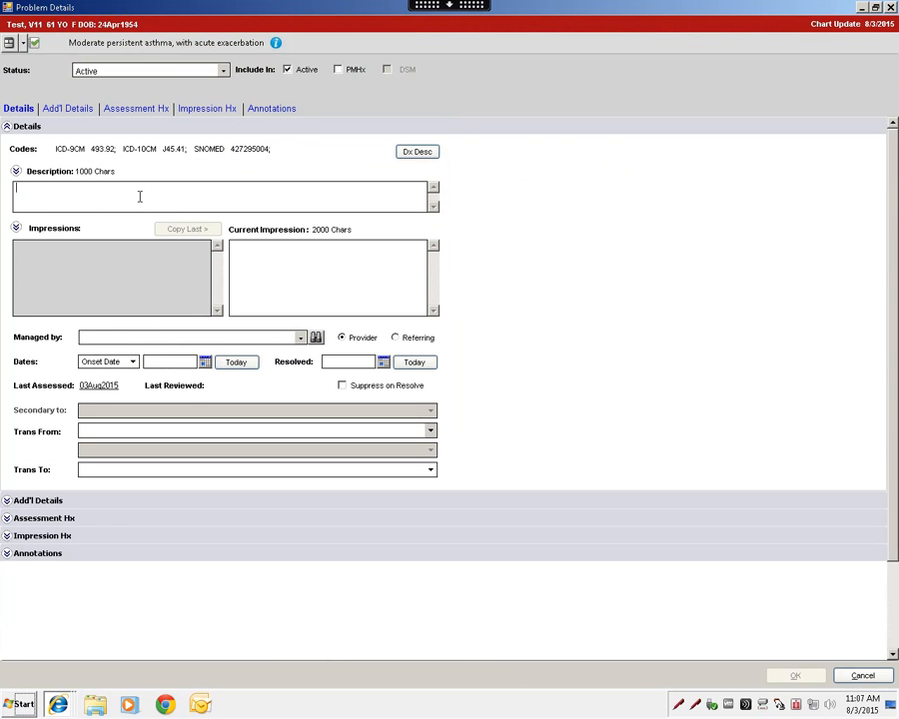
{"action": "type", "text": "After"}
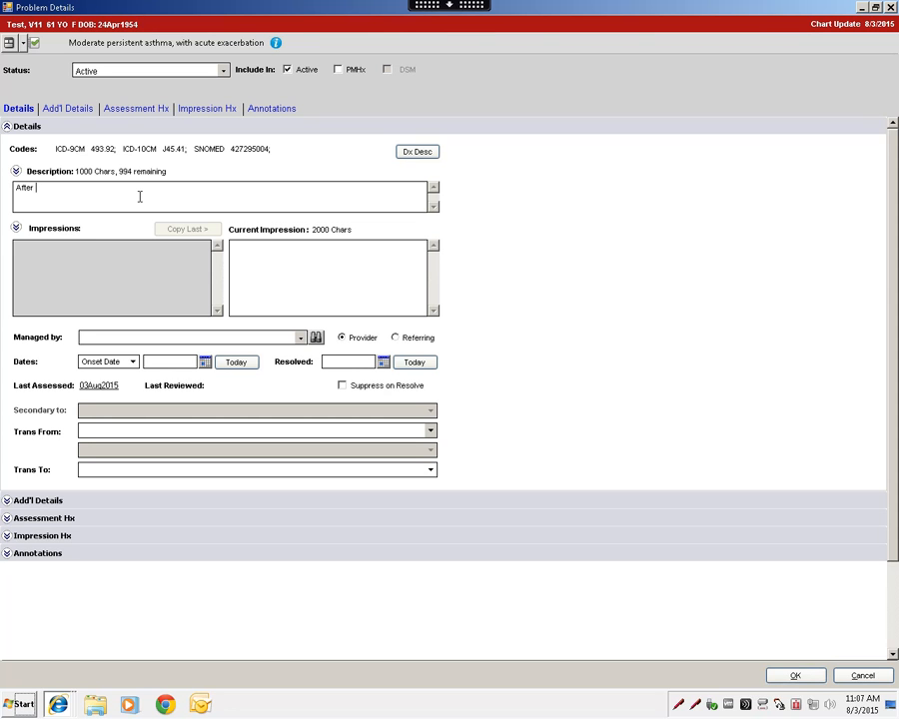
{"action": "type", "text": " caught in house fire as child"}
{"action": "left_click", "coordinate": [809, 677]}
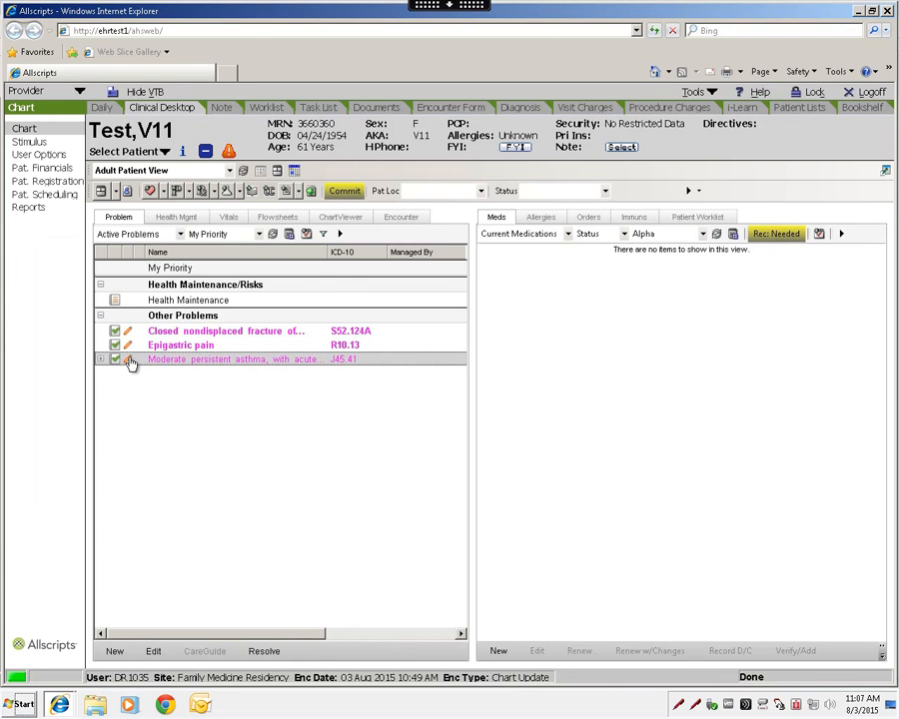
Review the moderate persistent asthma problem's details without changing them, and commit and save the pending chart update
{"action": "left_click", "coordinate": [128, 359]}
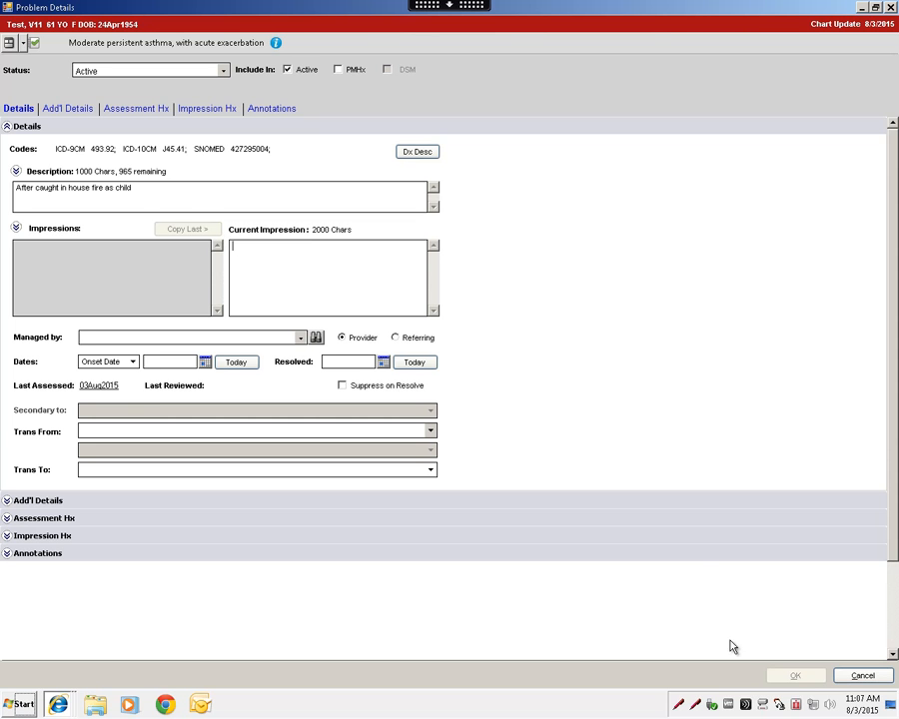
{"action": "left_click", "coordinate": [863, 676]}
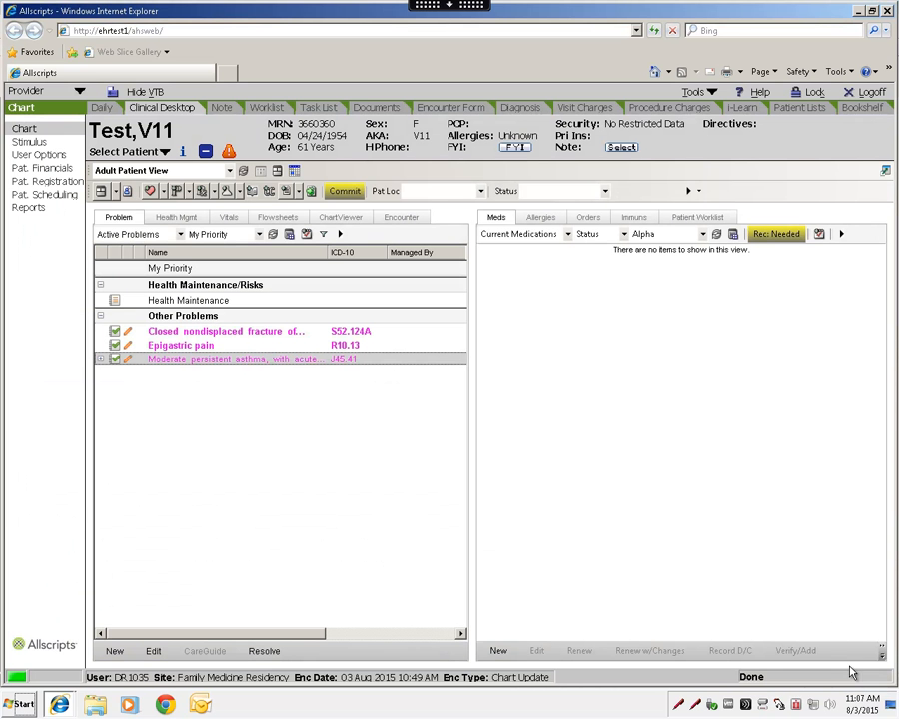
{"action": "left_click", "coordinate": [340, 191]}
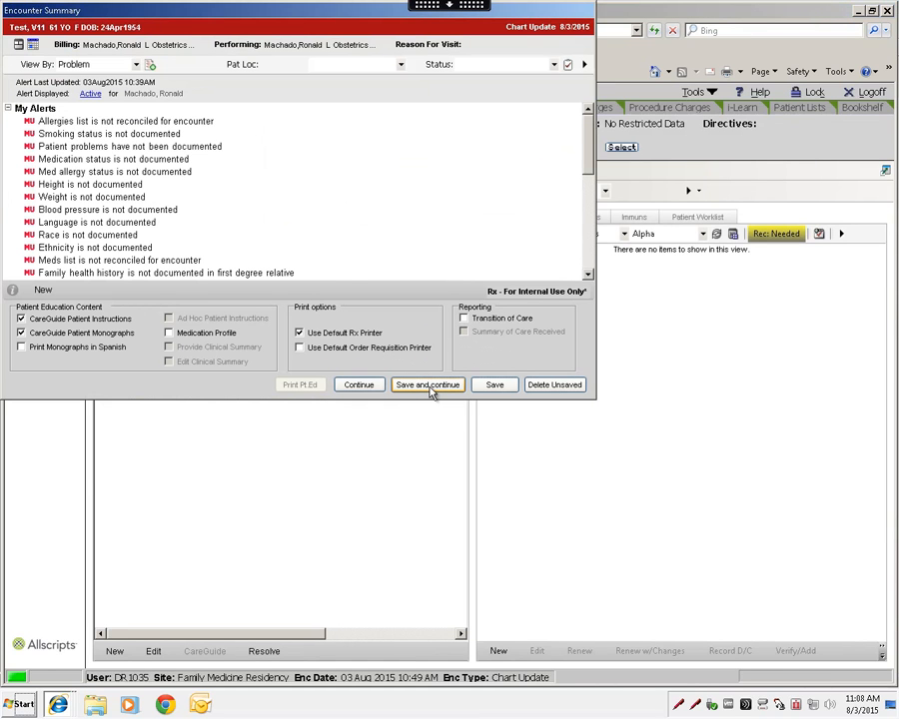
{"action": "left_click", "coordinate": [430, 388]}
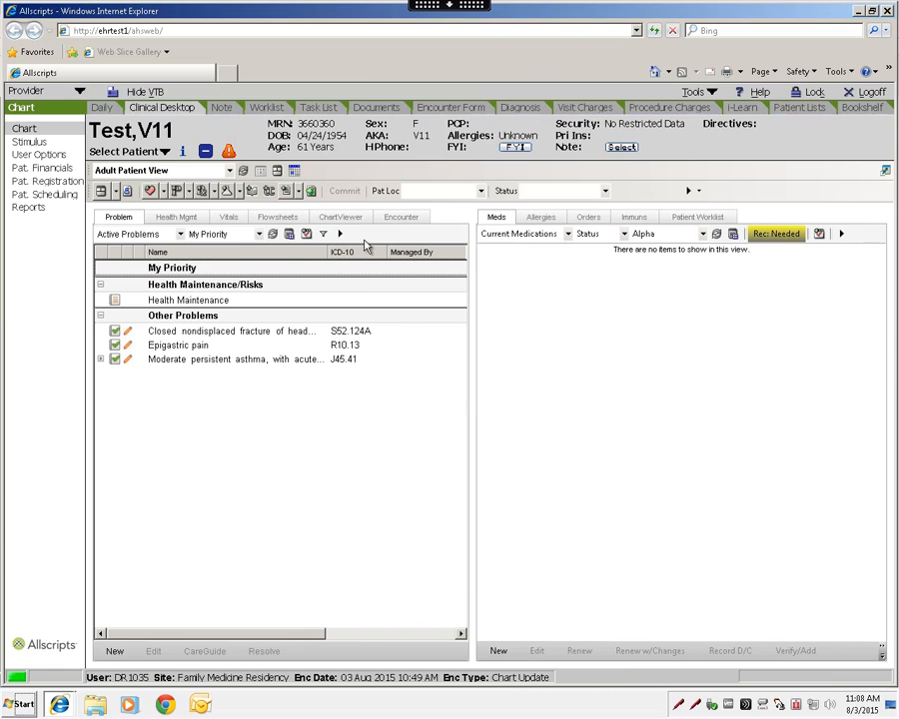
Set the problem preference "When expanding a problem in search" to "Expand the list in search dialog" and save it
{"action": "left_click", "coordinate": [697, 192]}
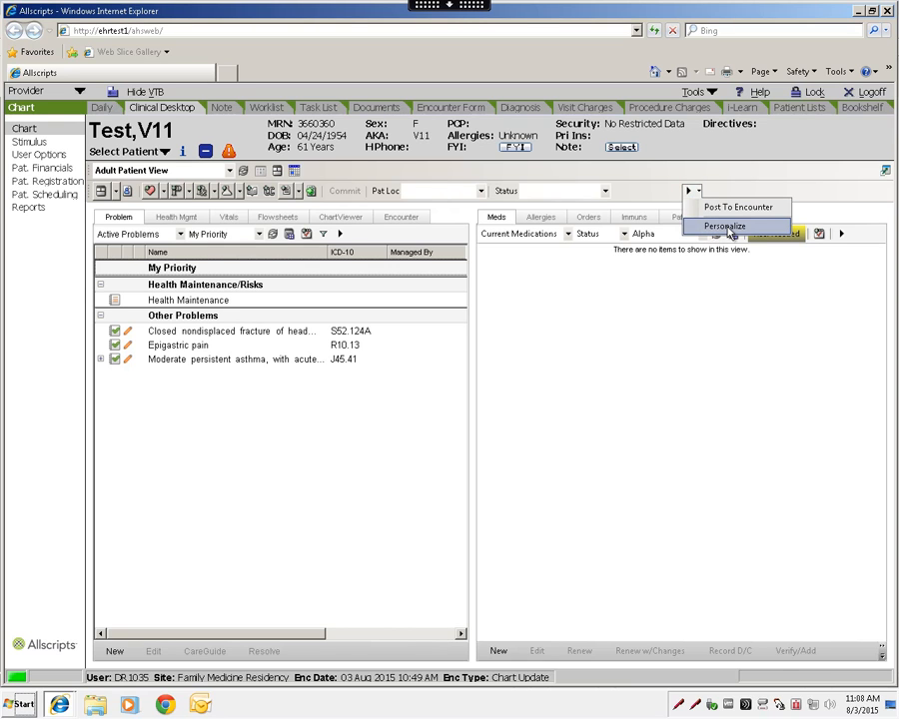
{"action": "left_click", "coordinate": [726, 227]}
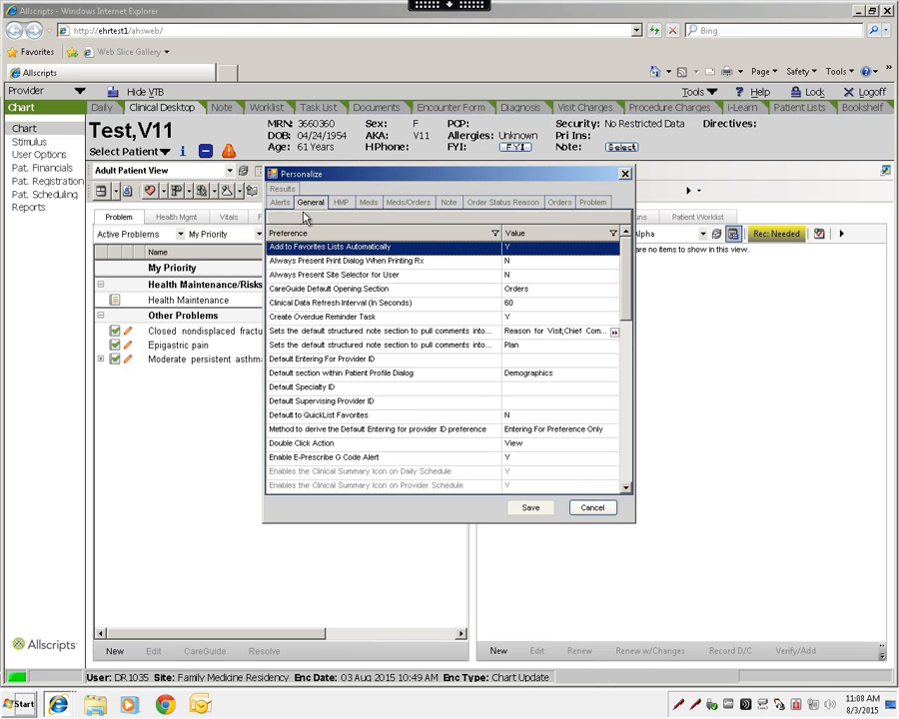
{"action": "left_click_drag", "start_coordinate": [634, 228], "coordinate": [801, 228]}
{"action": "left_click", "coordinate": [594, 190]}
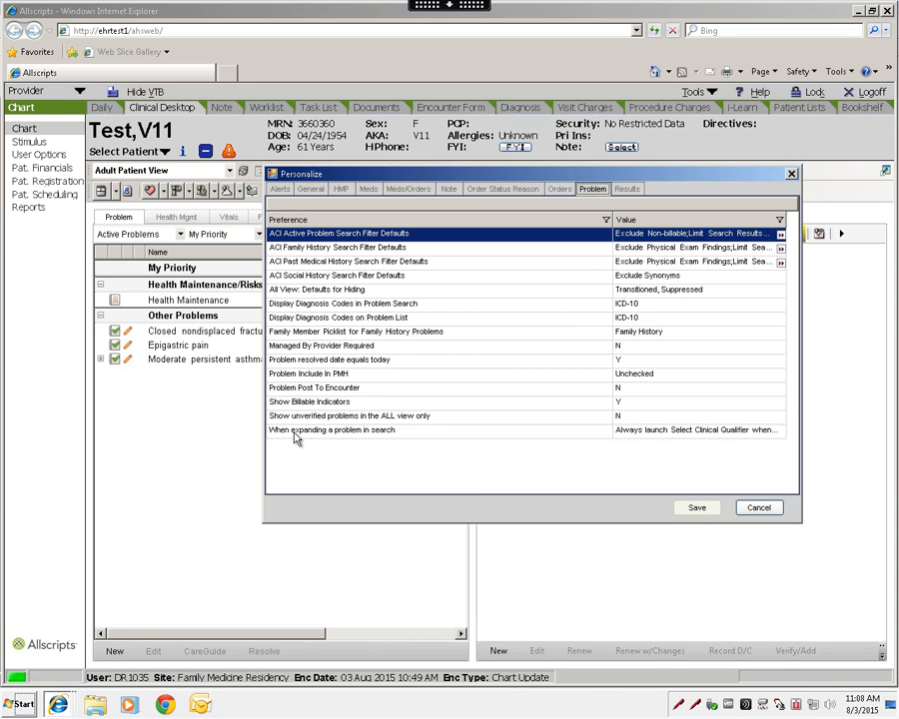
{"action": "left_click", "coordinate": [658, 433]}
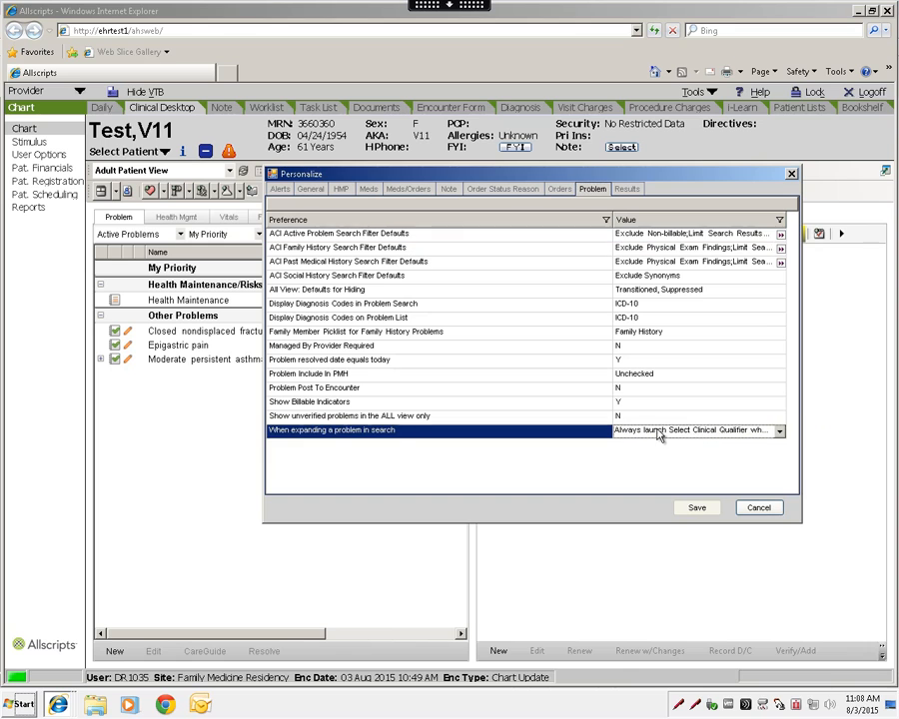
{"action": "left_click", "coordinate": [780, 431]}
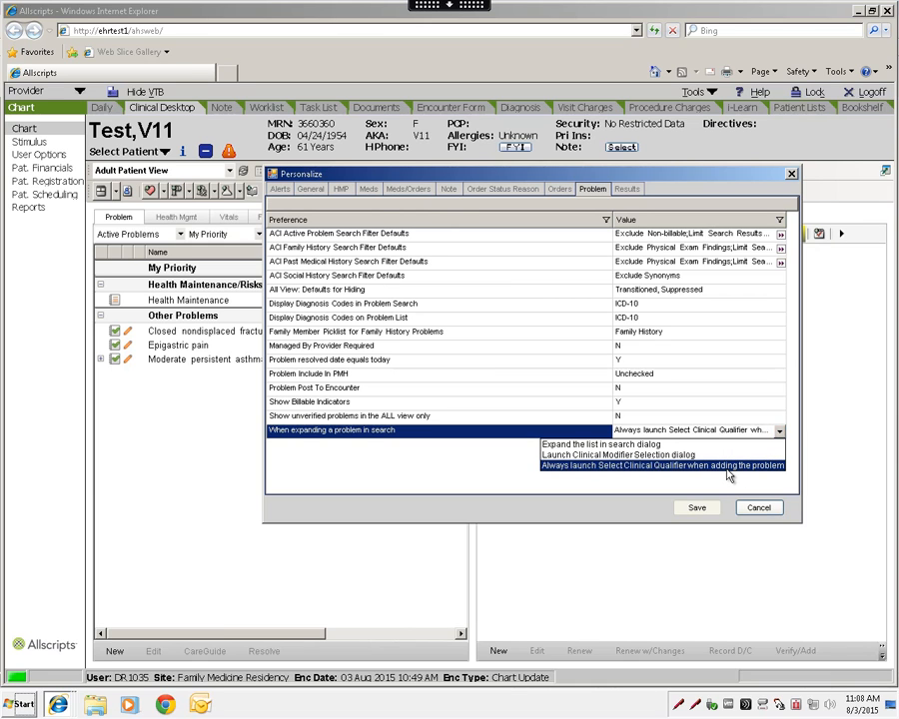
{"action": "left_click", "coordinate": [627, 445]}
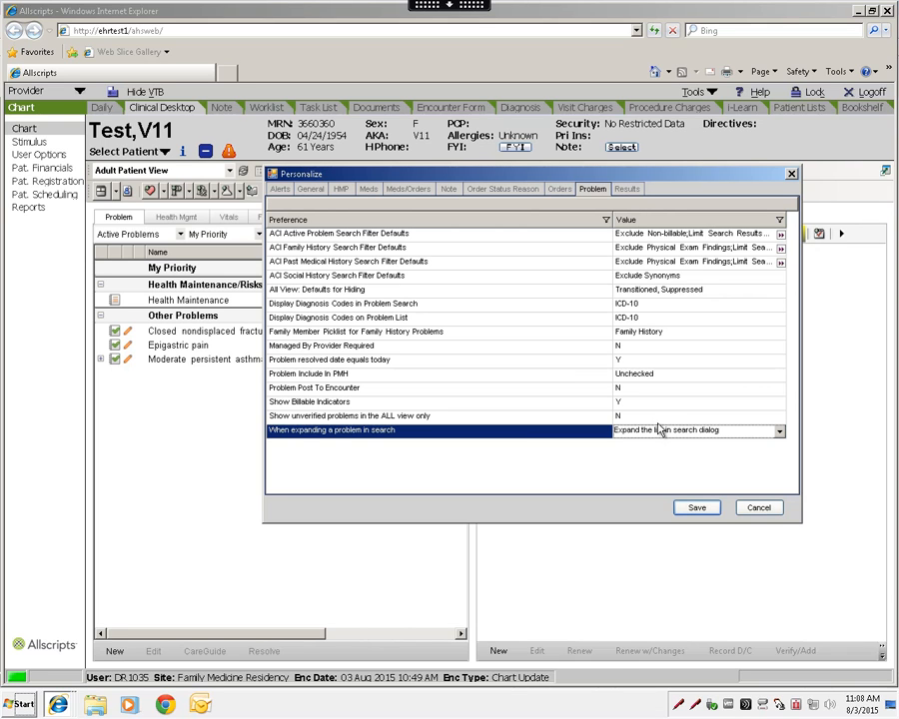
{"action": "left_click", "coordinate": [696, 508]}
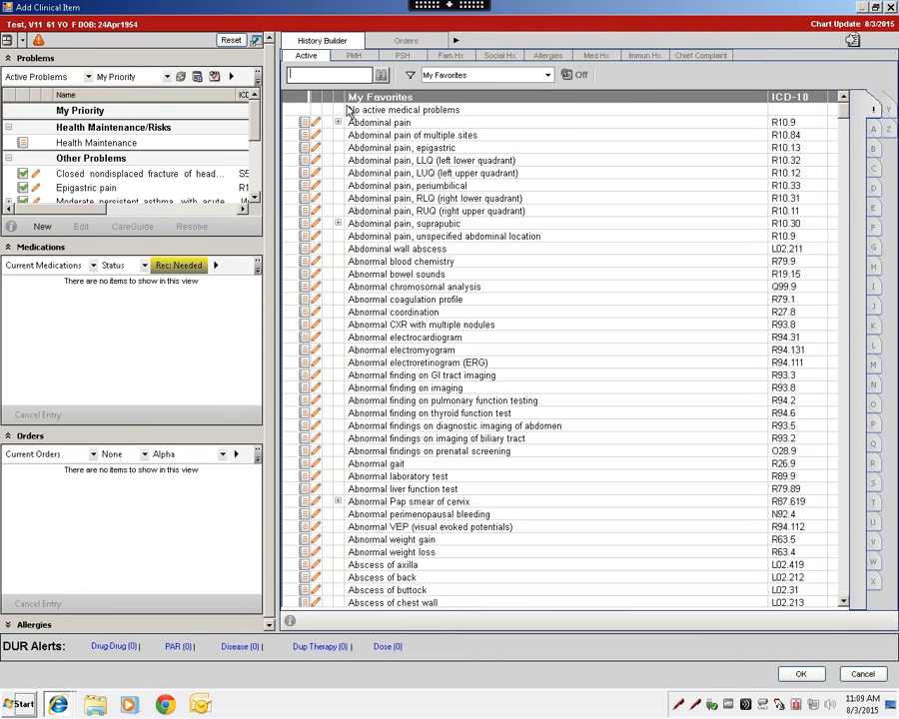
Search the active problems for "radial head frac"
{"action": "type", "text": "radi"}
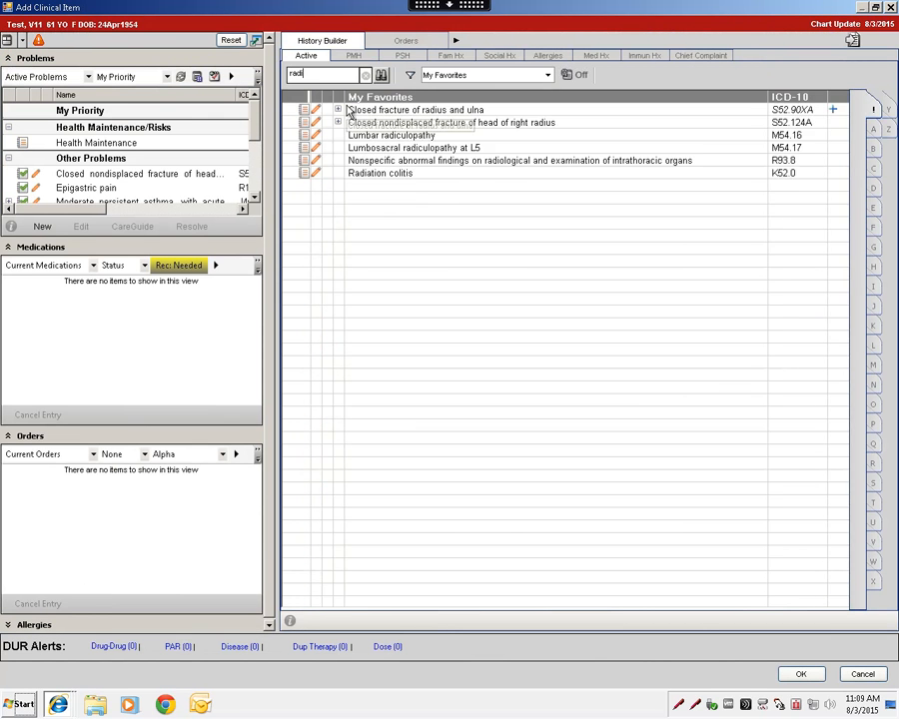
{"action": "type", "text": "al head freact"}
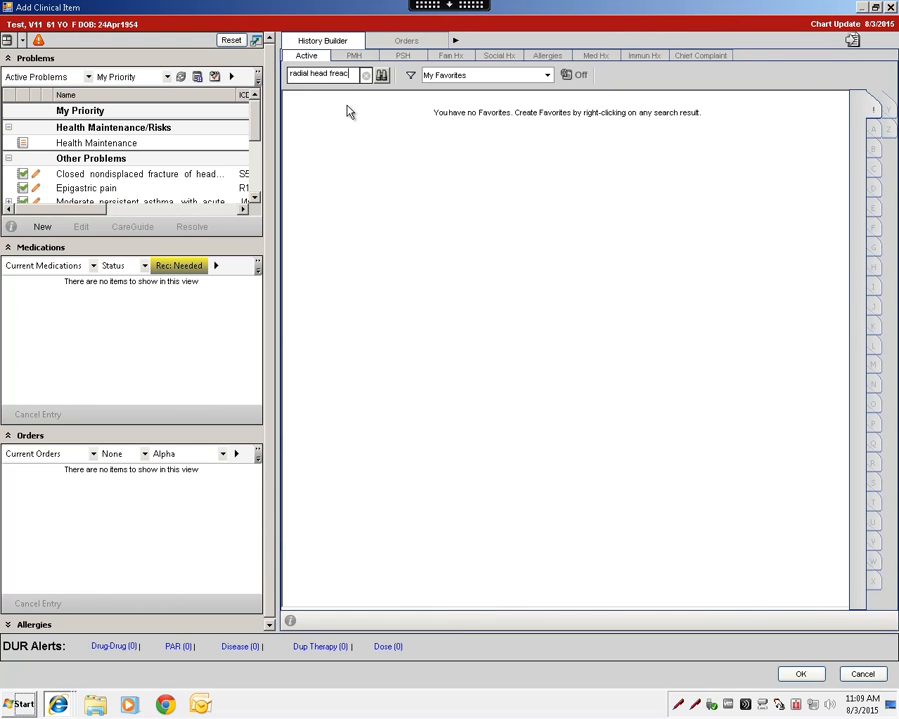
{"action": "key", "text": "BackSpace"}
{"action": "key", "text": "BackSpace"}
{"action": "key", "text": "BackSpace"}
{"action": "key", "text": "BackSpace"}
{"action": "type", "text": "ac"}
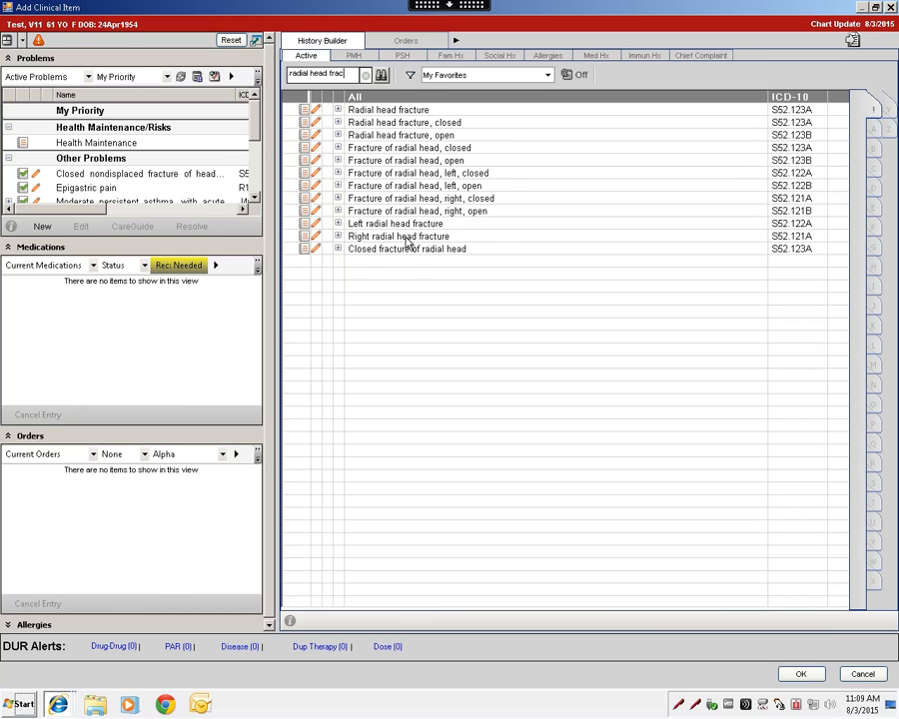
Examine the specific diagnoses listed inline under Right radial head fracture, and close the search without adding a problem
{"action": "left_click", "coordinate": [337, 237]}
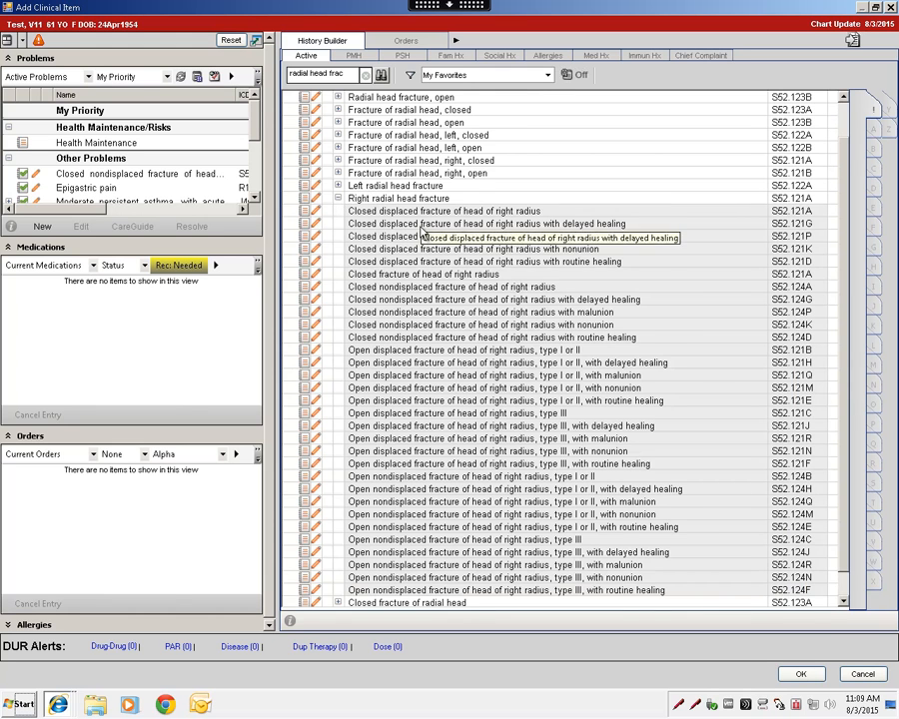
{"action": "scroll", "coordinate": [420, 234], "scroll_direction": "down", "scroll_amount": 1}
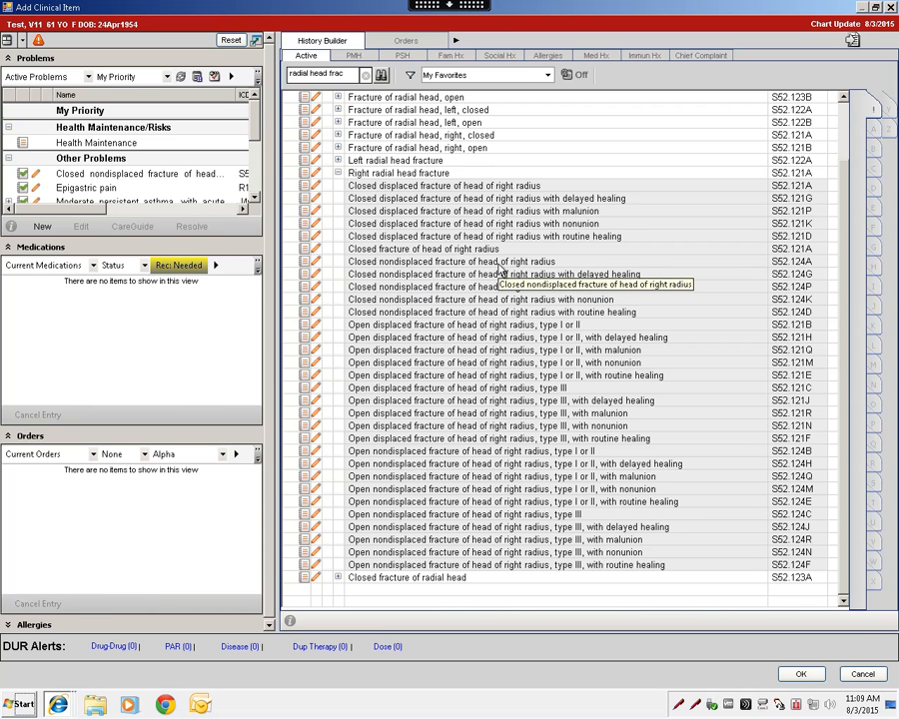
{"action": "left_click", "coordinate": [338, 173]}
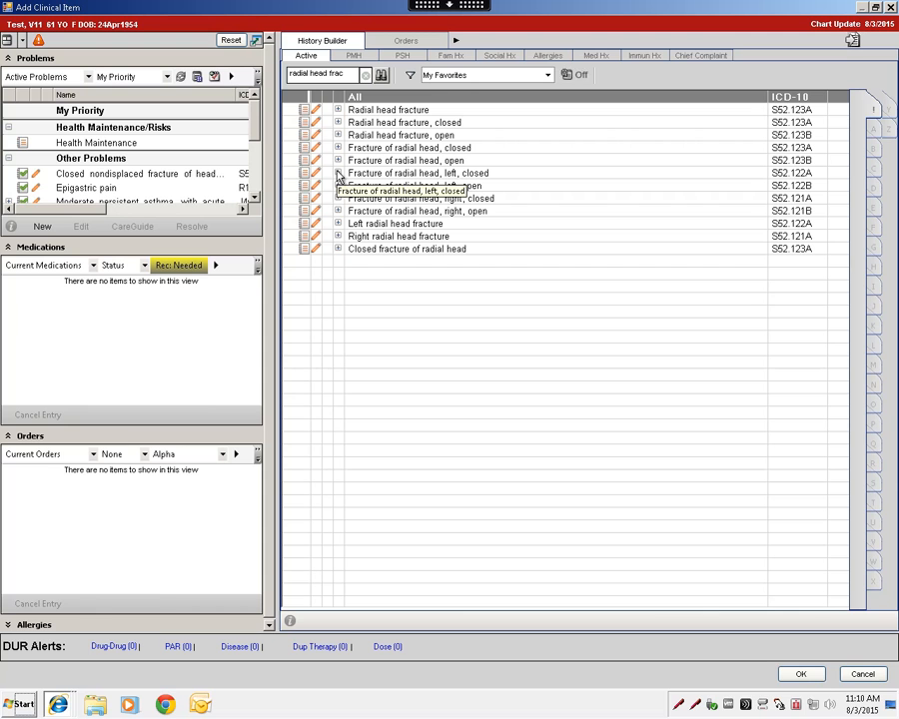
{"action": "left_click", "coordinate": [863, 674]}
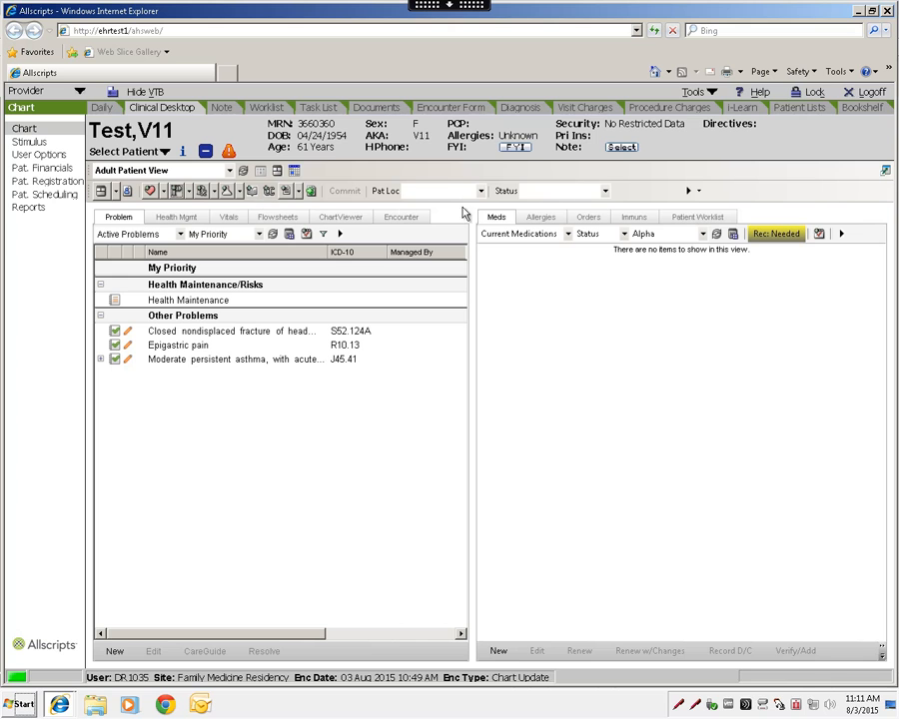
Set the problem preference "When expanding a problem in search" to "Launch Clinical Modifier Selection dialog" and save it
{"action": "left_click", "coordinate": [700, 191]}
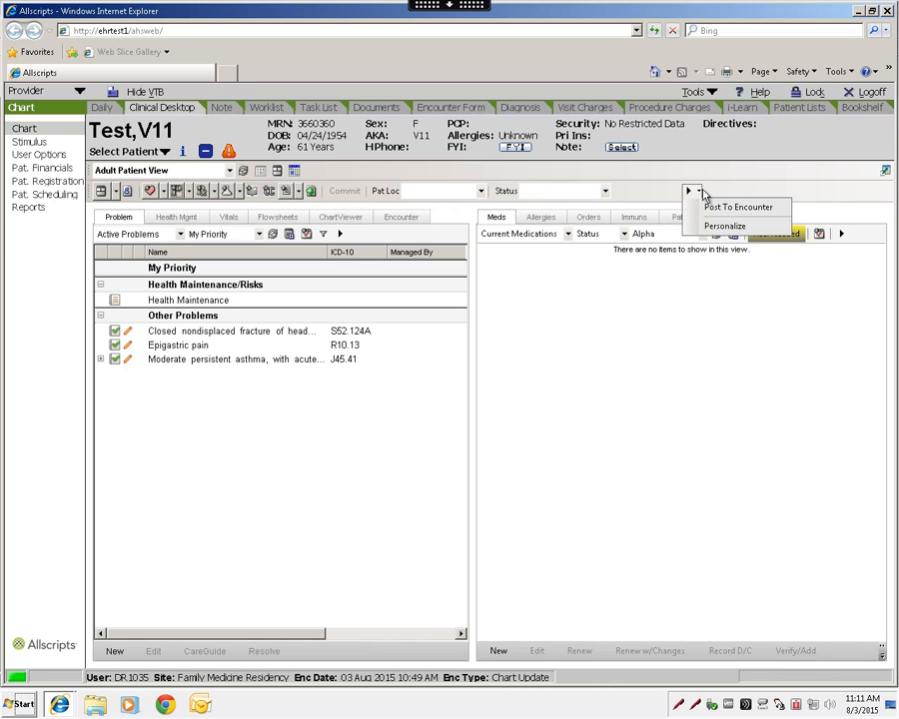
{"action": "left_click", "coordinate": [720, 225]}
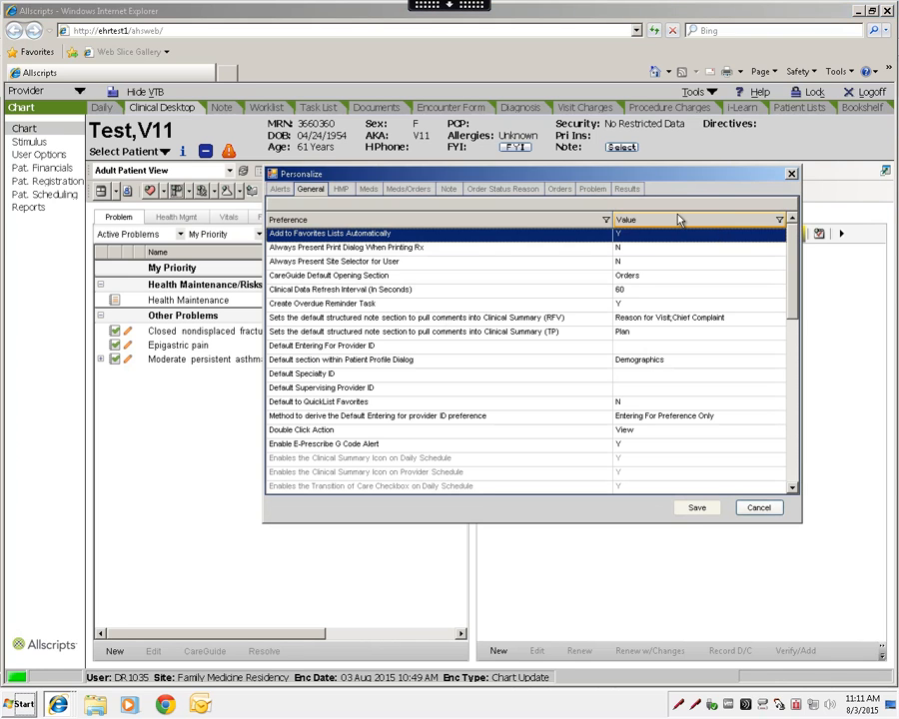
{"action": "left_click", "coordinate": [592, 190]}
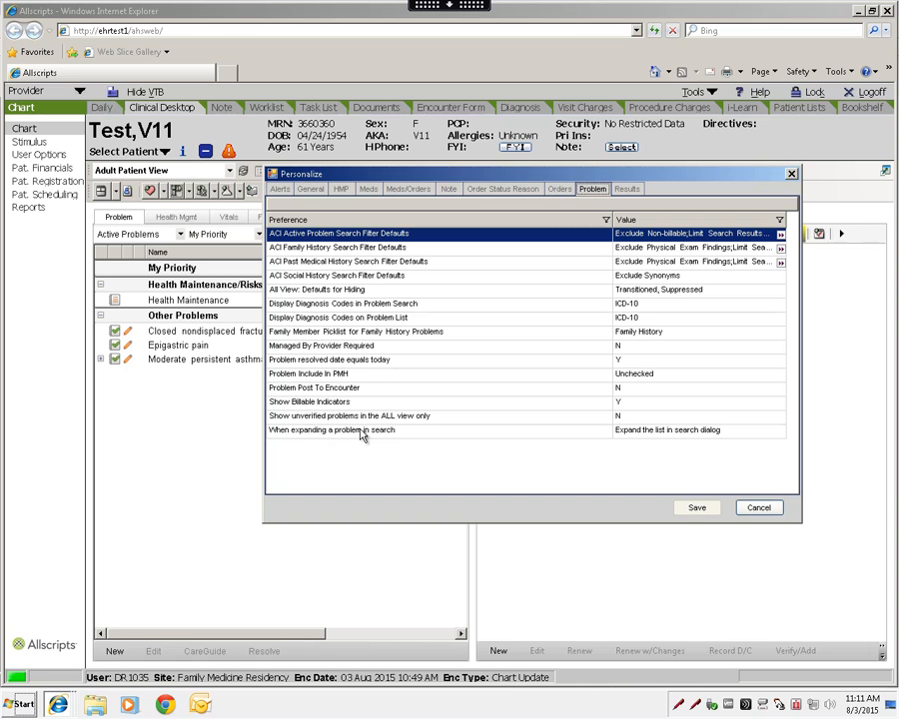
{"action": "left_click", "coordinate": [710, 432]}
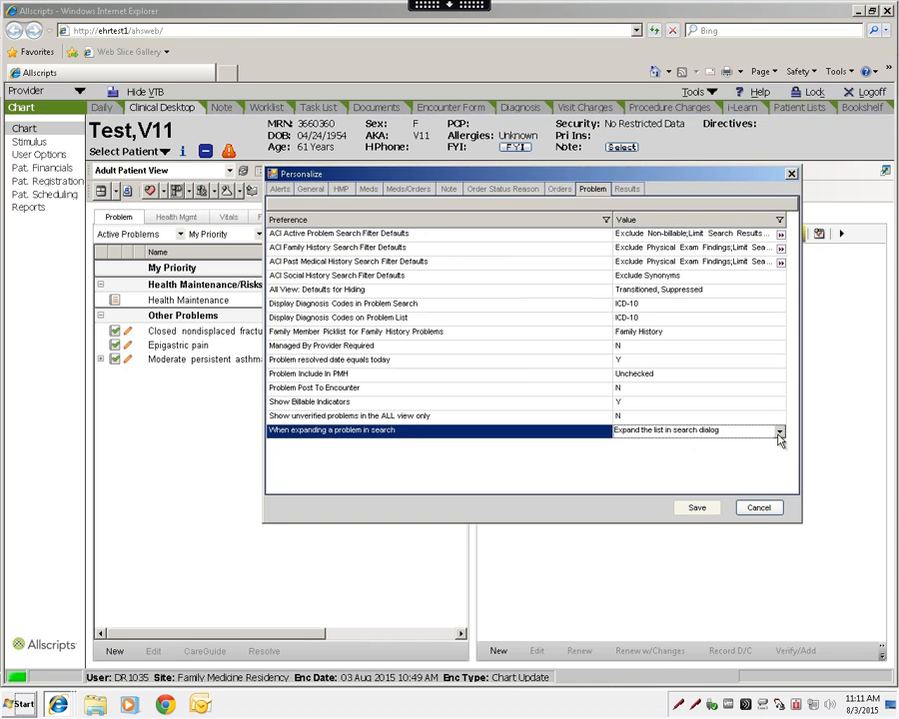
{"action": "left_click", "coordinate": [780, 432]}
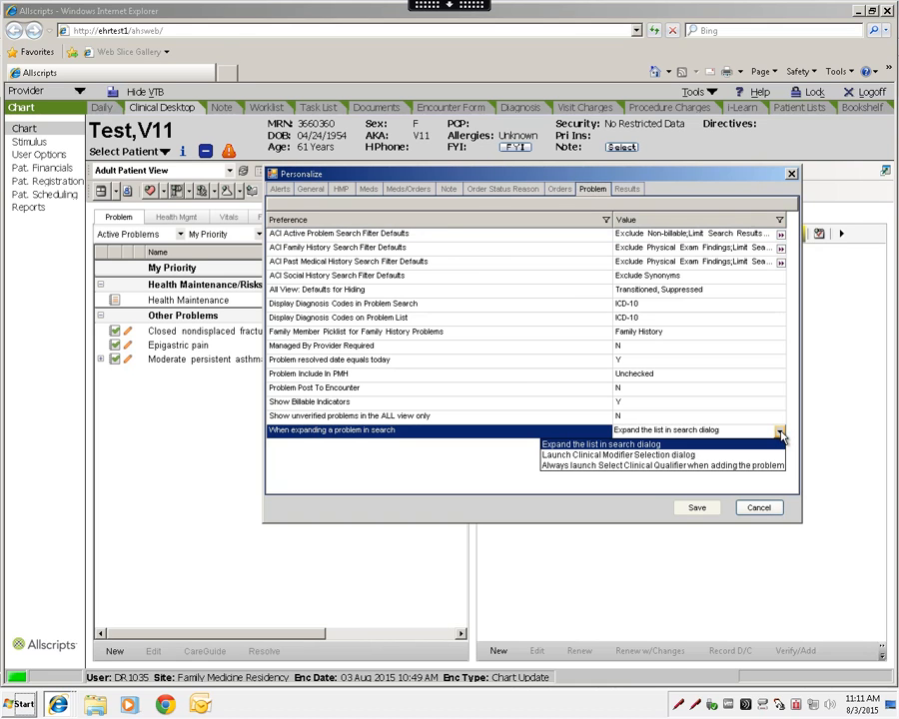
{"action": "left_click", "coordinate": [631, 458]}
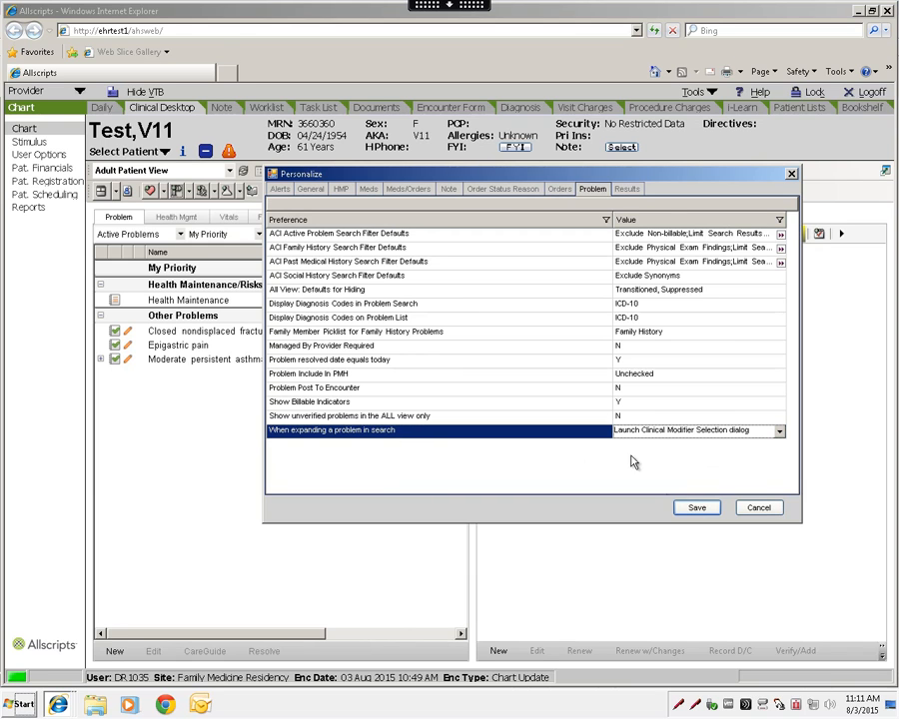
{"action": "left_click", "coordinate": [699, 509]}
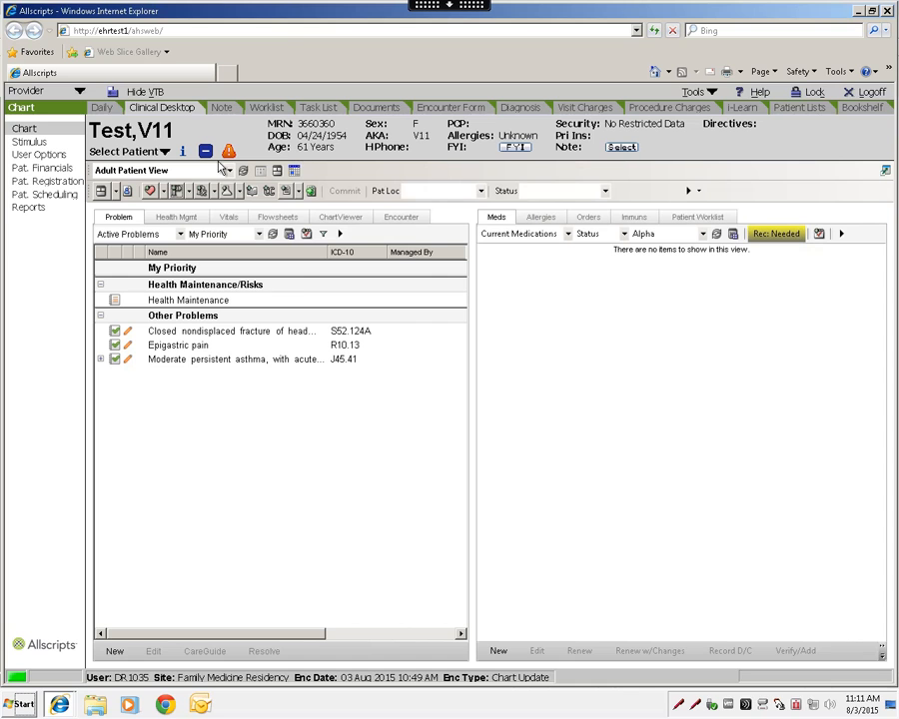
Search the active problems for "persistent asth", add Moderate persistent asthma straight from the results and cancel that new entry
{"action": "left_click", "coordinate": [176, 190]}
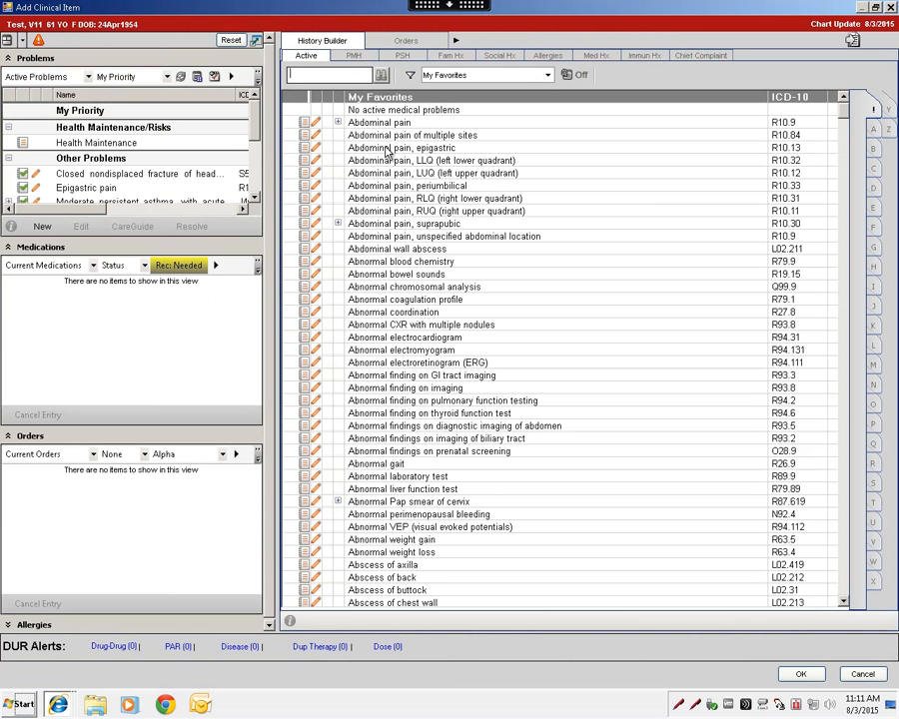
{"action": "type", "text": "persistent asth"}
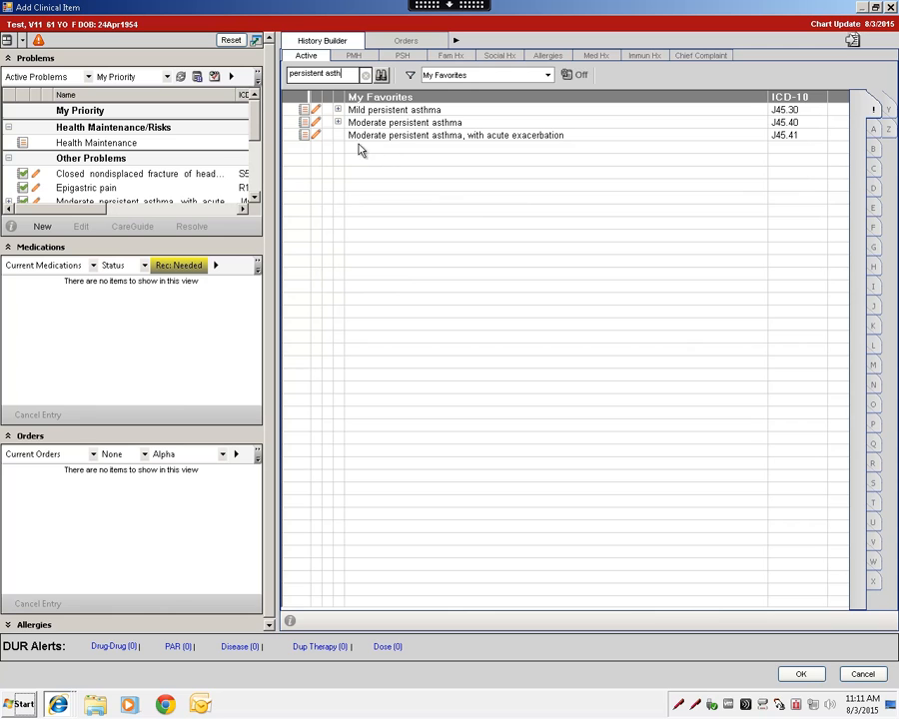
{"action": "left_click", "coordinate": [424, 124]}
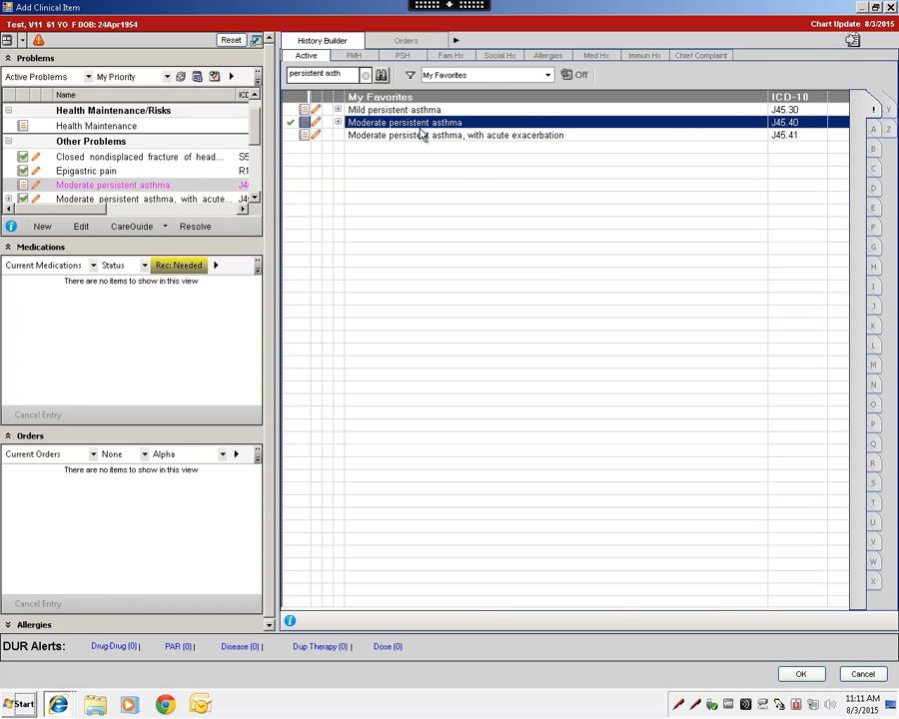
{"action": "right_click", "coordinate": [102, 187]}
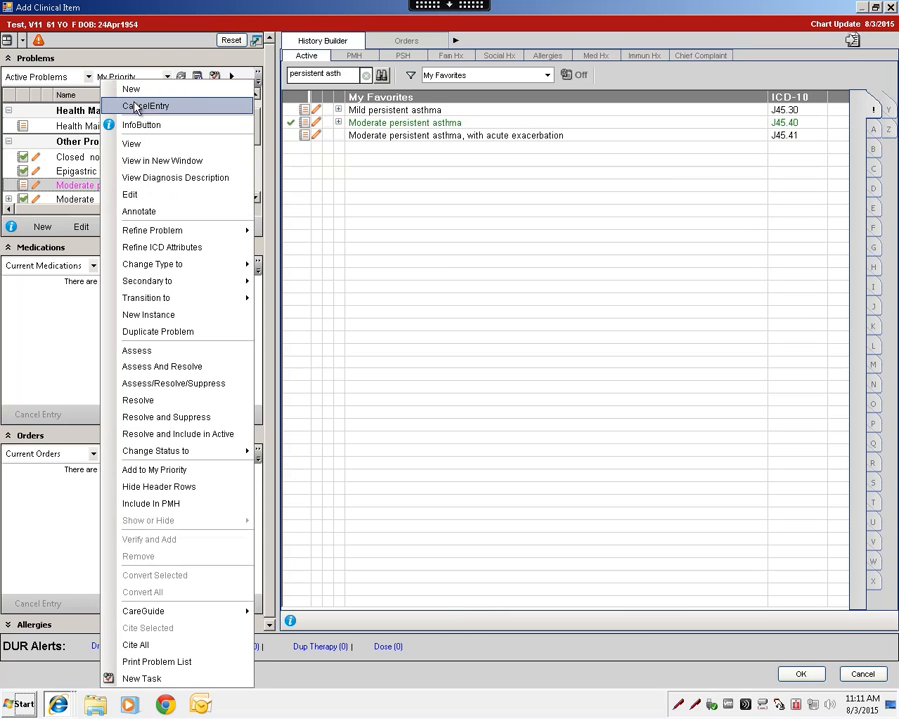
{"action": "left_click", "coordinate": [137, 107]}
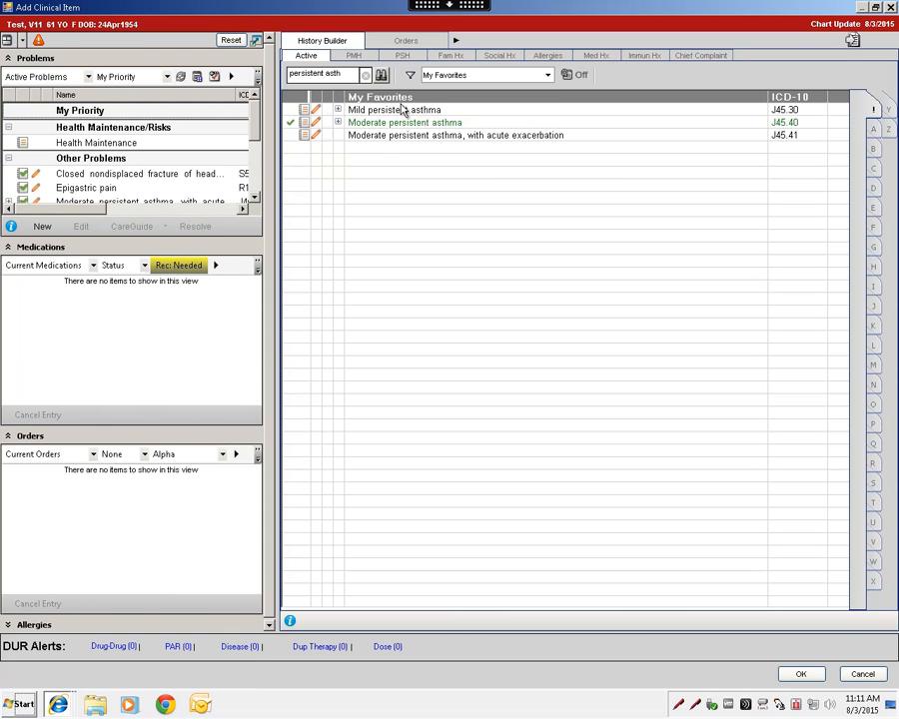
Open the clinical qualifiers for Moderate persistent asthma, filter by "with acute exacerbation" and select the matching diagnosis
{"action": "left_click", "coordinate": [338, 123]}
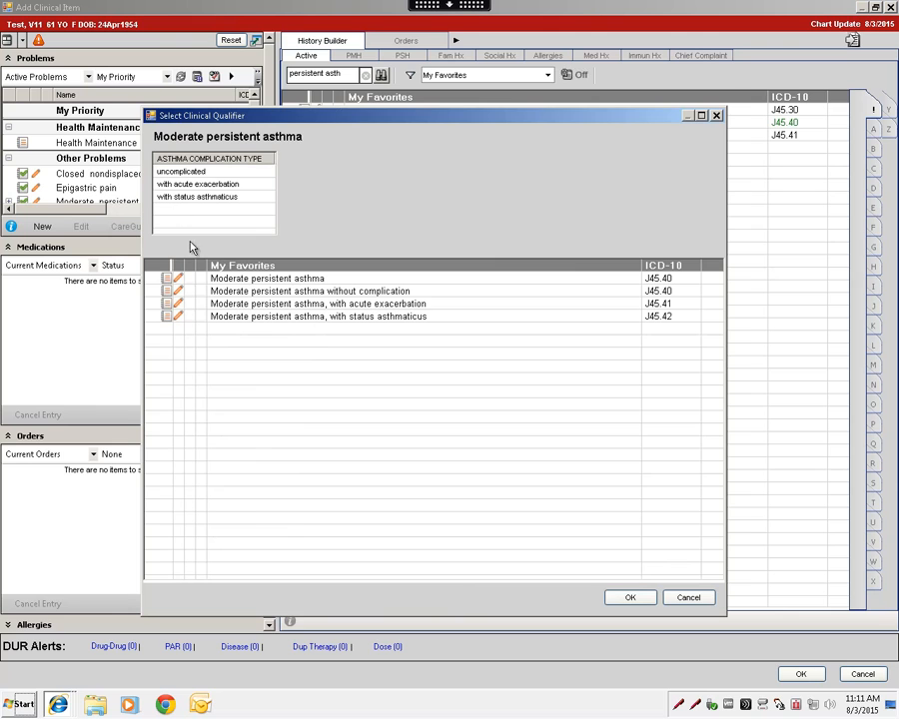
{"action": "left_click", "coordinate": [204, 185]}
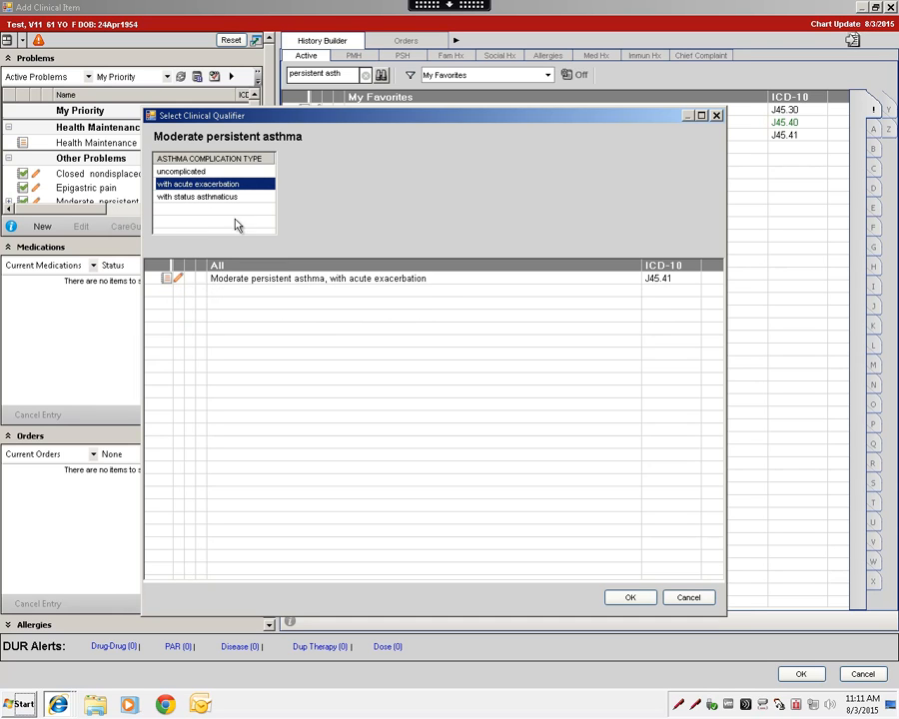
{"action": "left_click", "coordinate": [166, 280]}
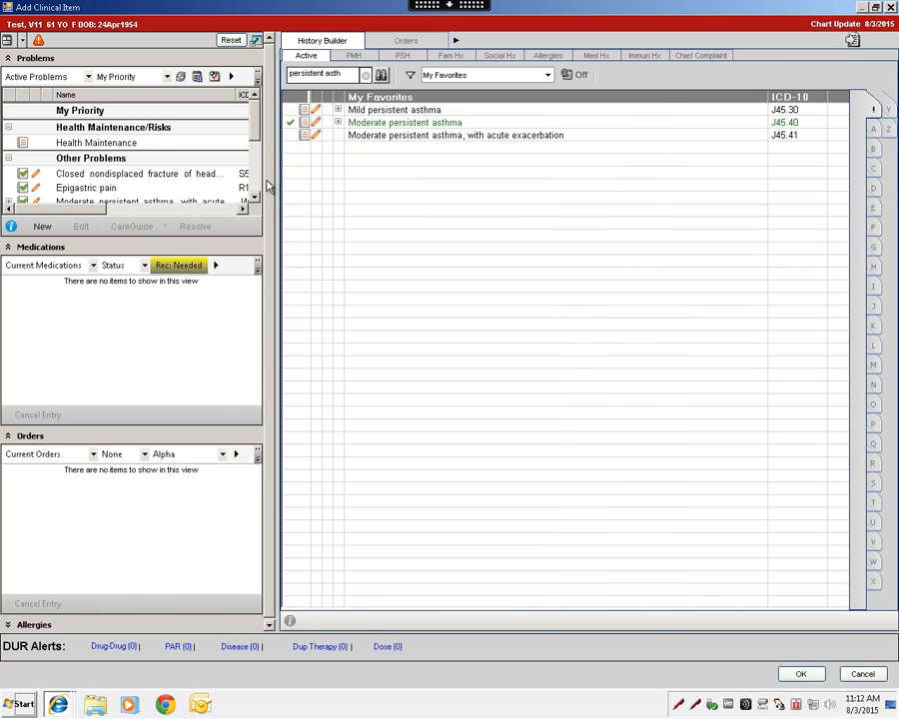
Check the asthma entry in the patient's problem list and close the clinical item window without accepting additions
{"action": "left_click", "coordinate": [255, 198]}
{"action": "left_click", "coordinate": [254, 197]}
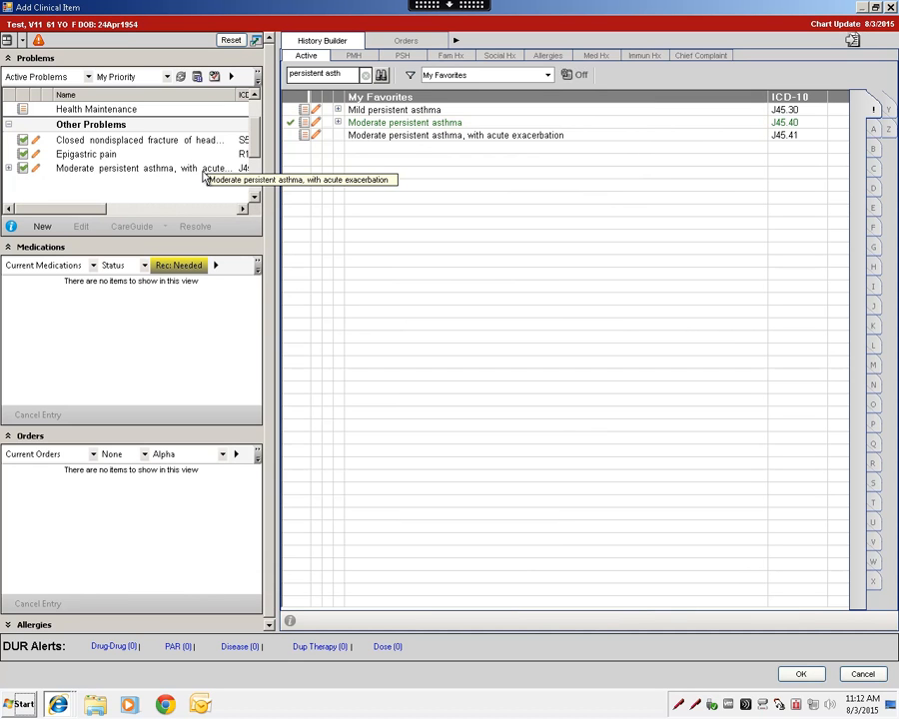
{"action": "left_click", "coordinate": [862, 674]}
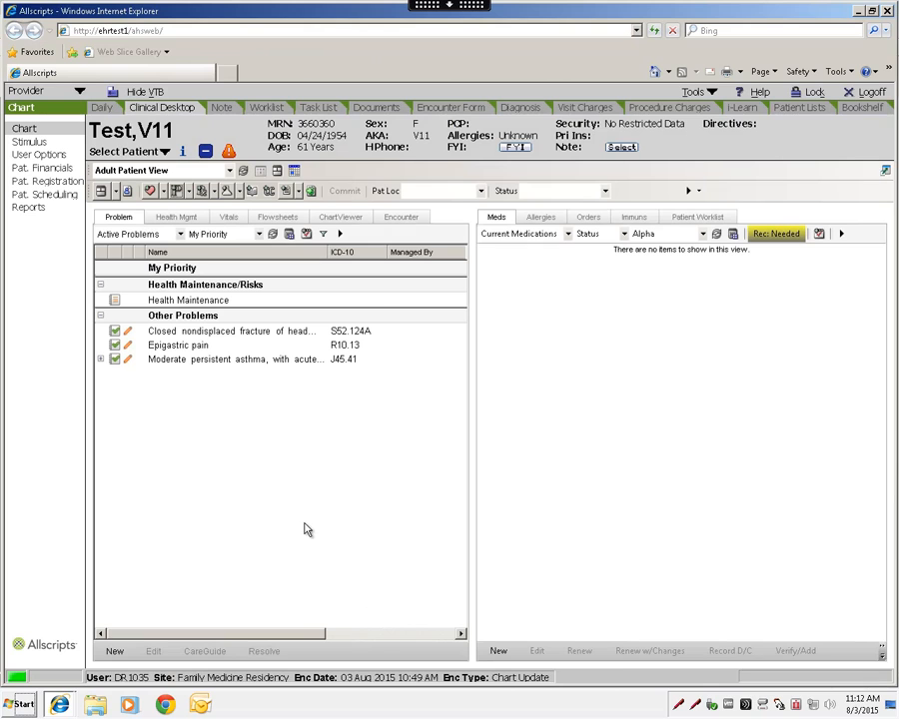